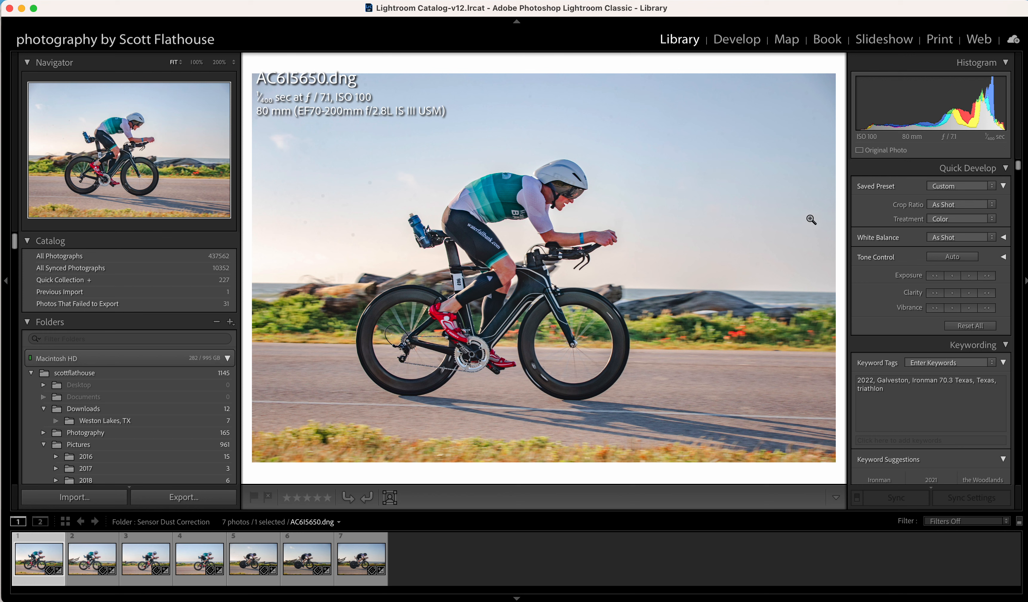
Open the cyclist photo AC6I5650.dng for developing and raise Dehaze to +100.
click(736, 40)
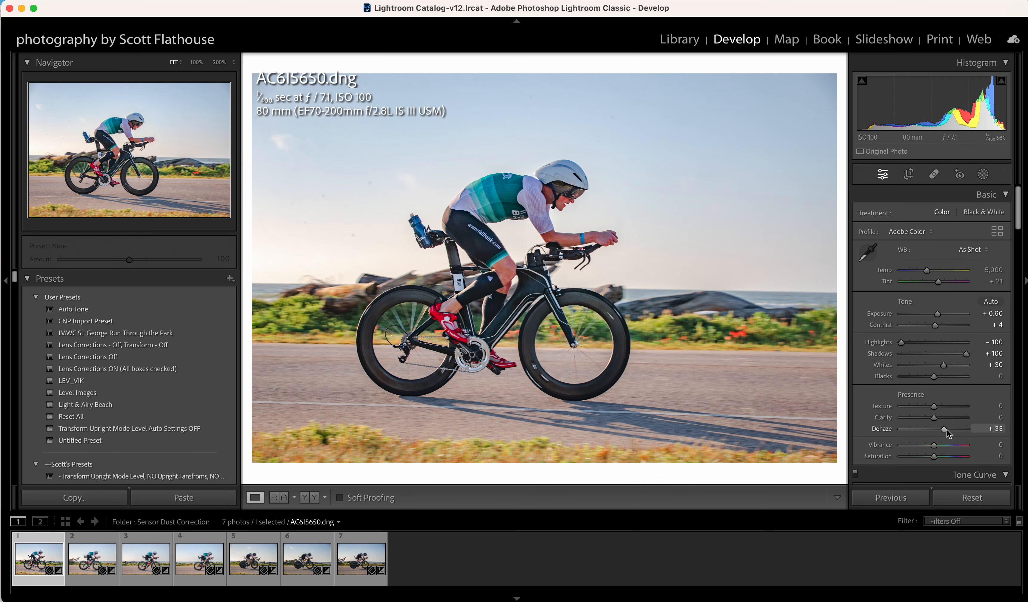
drag(948, 433, 986, 433)
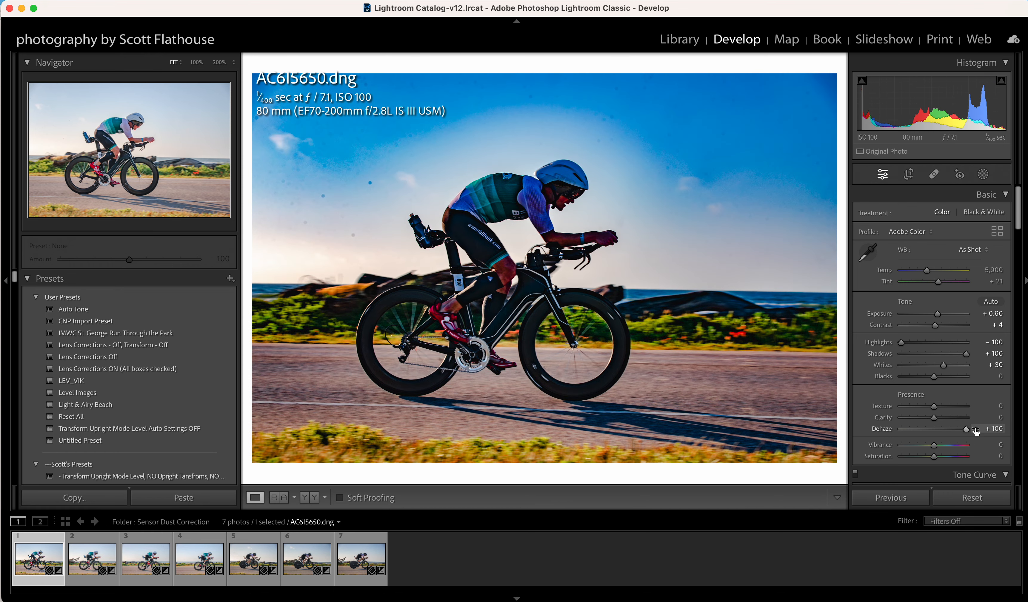
Examine the sky behind the cyclist and above the helmet at close zoom for sensor dust spots.
click(378, 184)
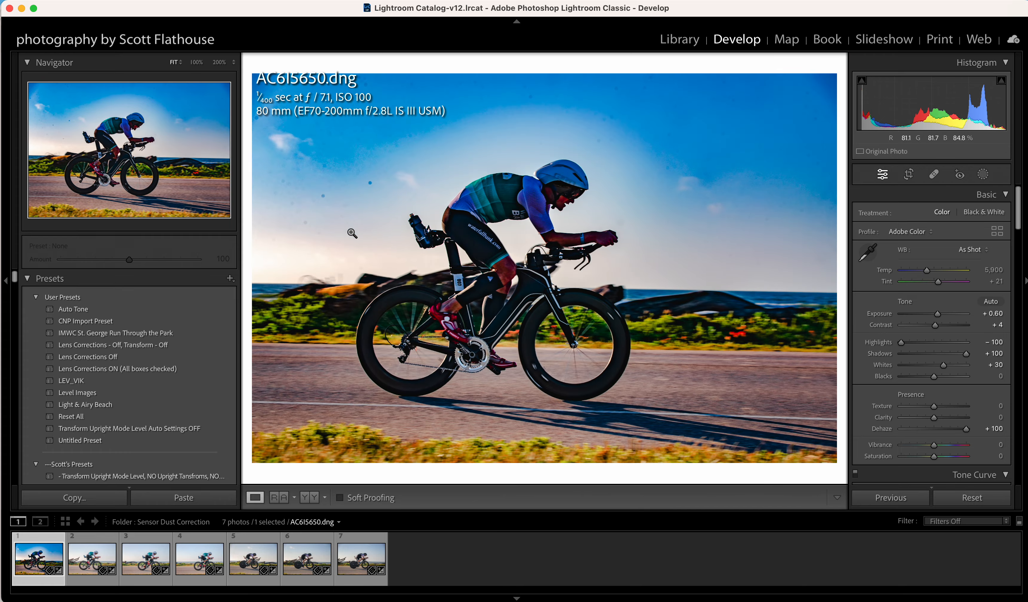
click(352, 233)
click(357, 234)
click(318, 189)
click(336, 212)
click(321, 165)
click(322, 167)
click(611, 114)
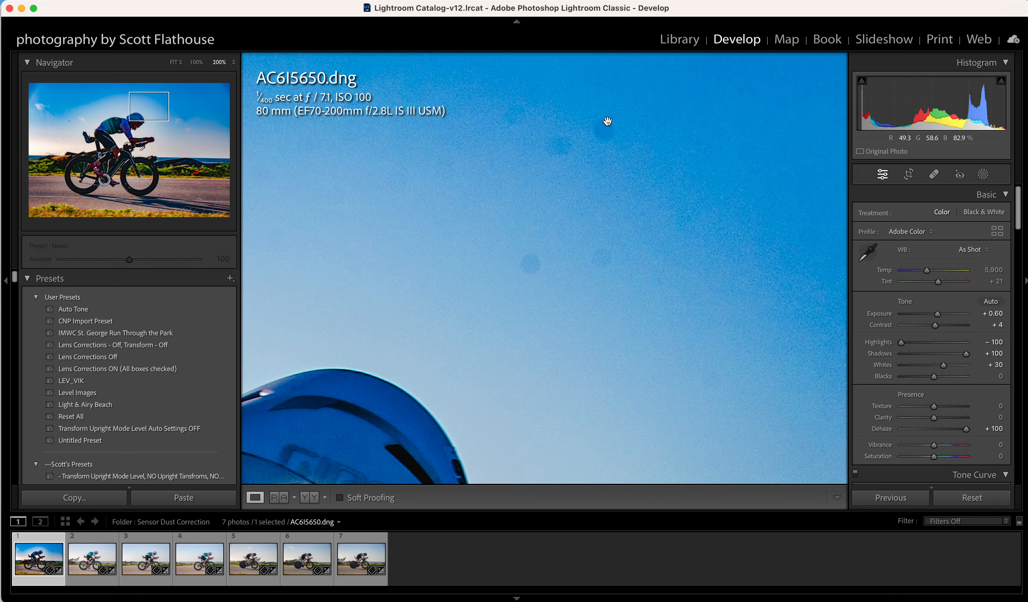
click(607, 121)
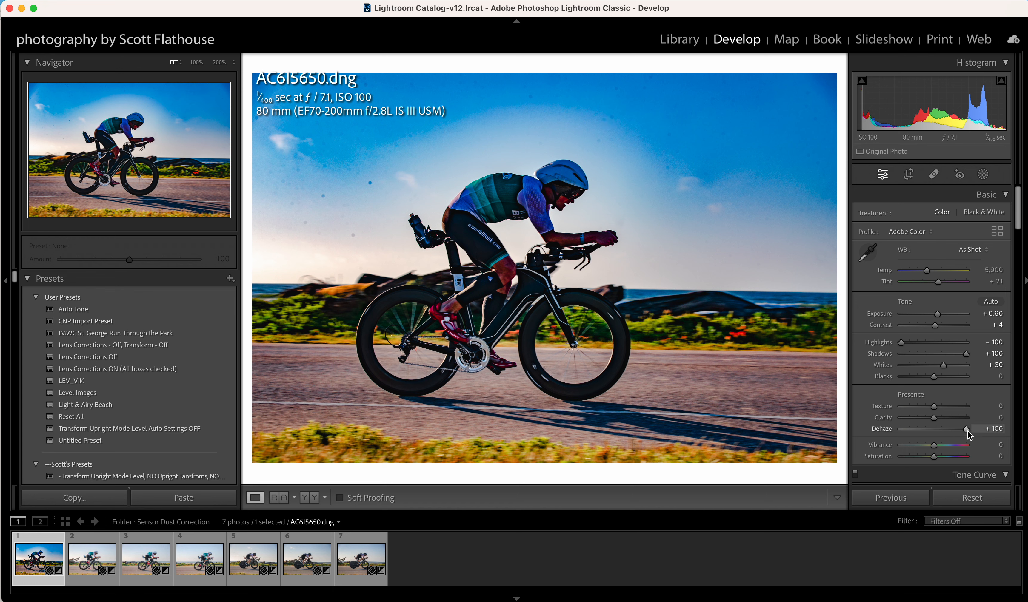
Set Dehaze to +99 and examine the dust spots behind the cyclist and above the helmet at 200% zoom.
mouse_move(967, 431)
mouse_down()
mouse_move(946, 434)
mouse_move(969, 432)
mouse_up()
drag(967, 432, 965, 432)
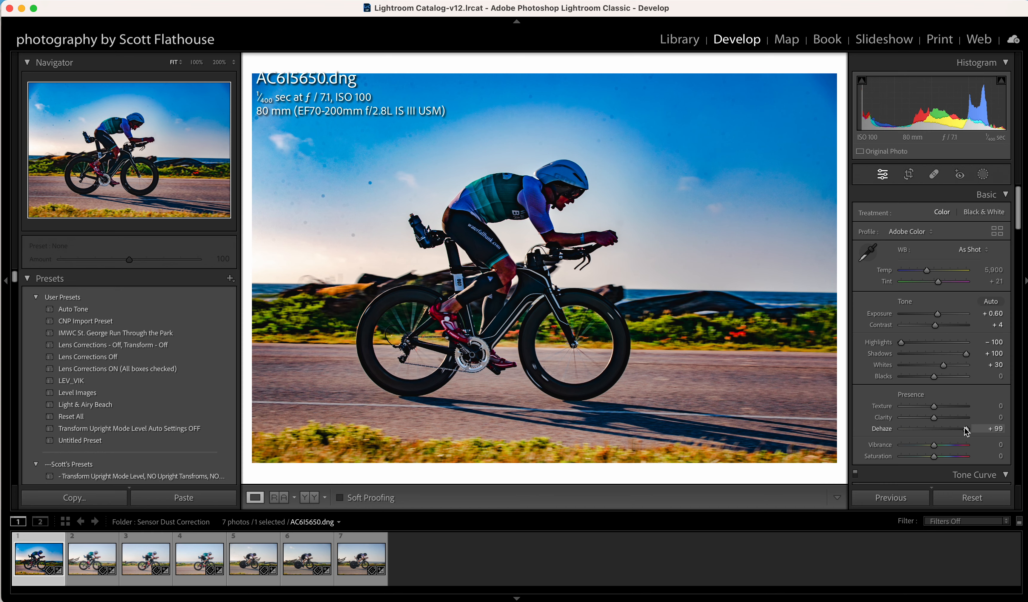
click(370, 192)
click(367, 184)
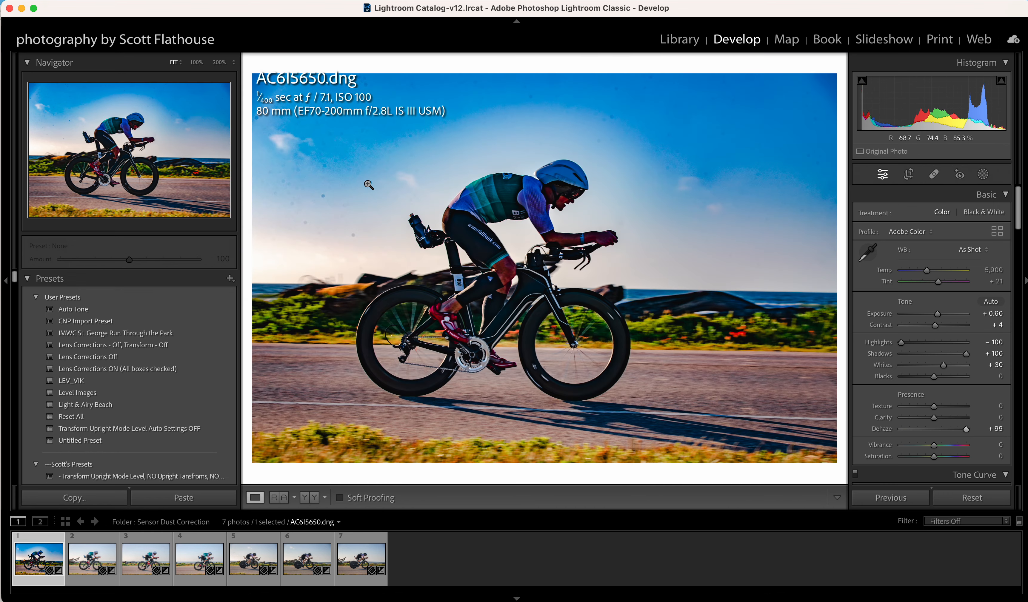
click(325, 195)
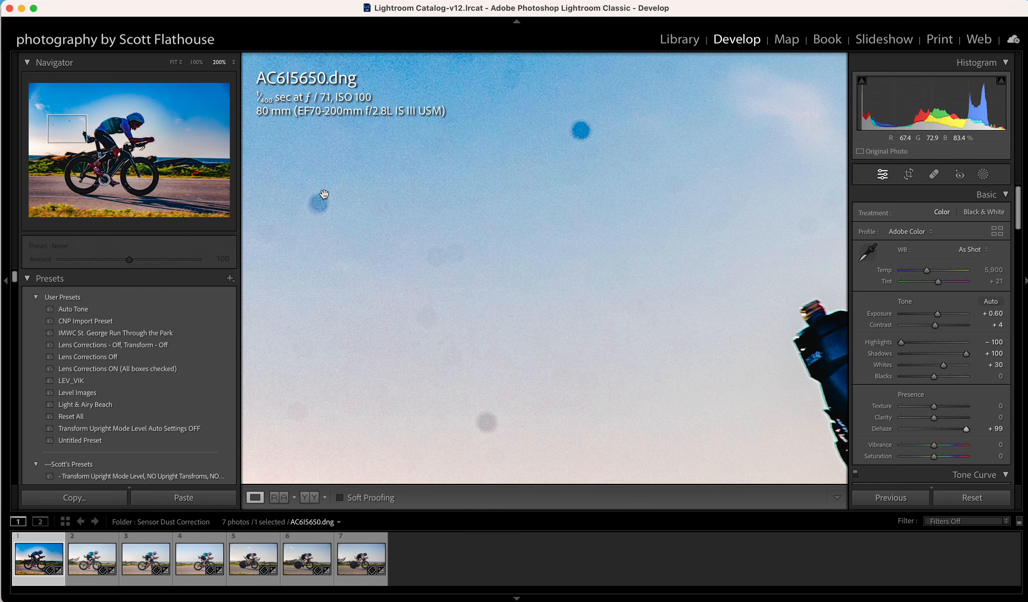
click(324, 195)
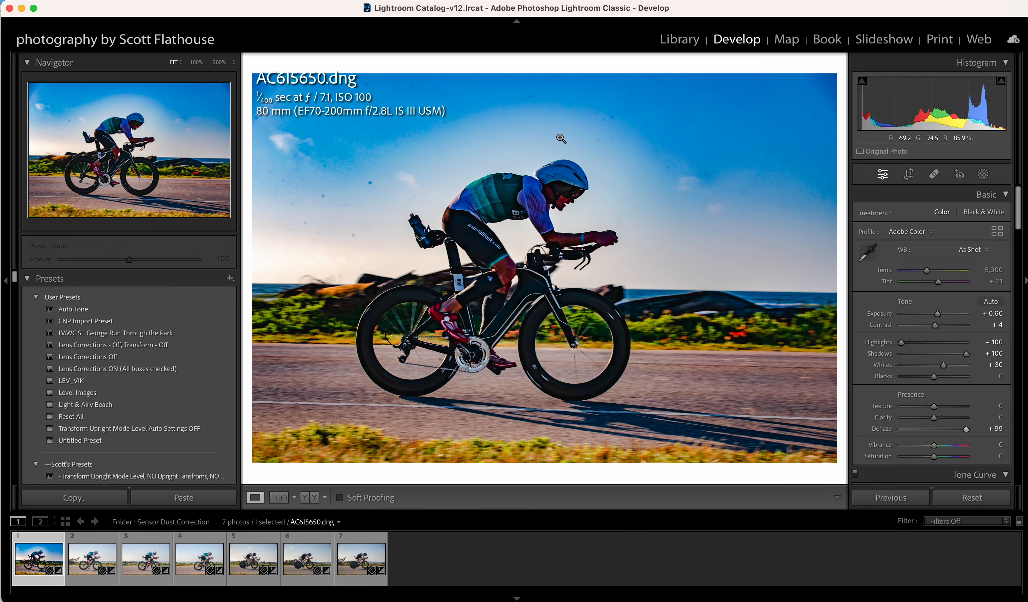
click(610, 121)
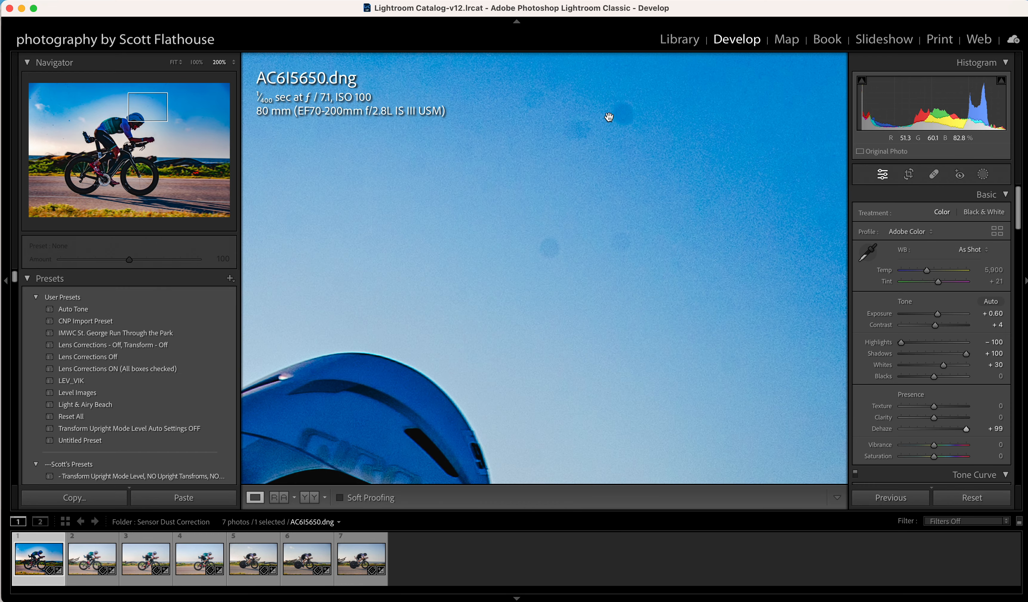
click(609, 117)
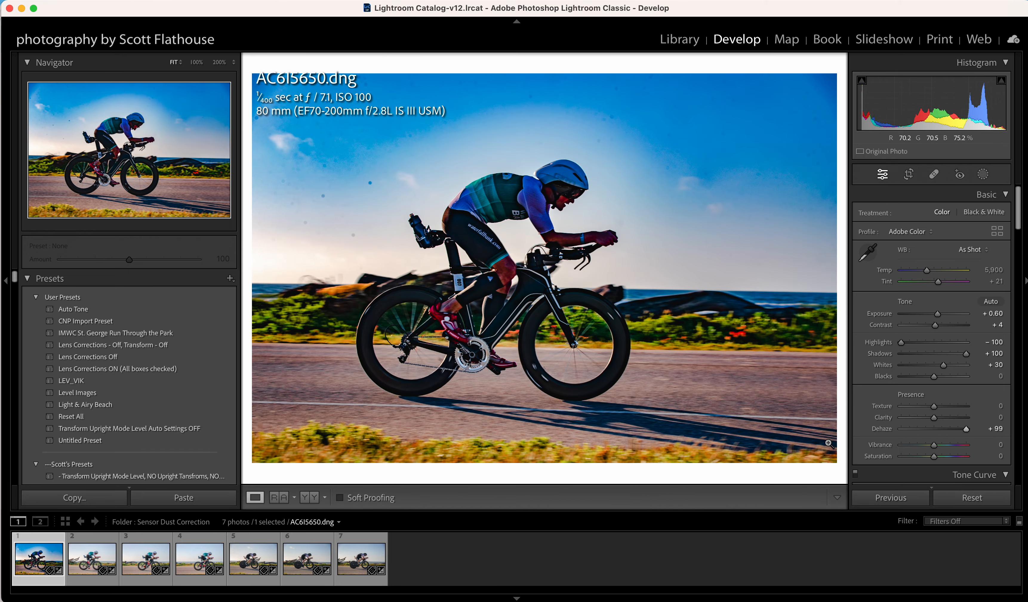
Lower the photo's Dehaze to +40.
drag(966, 429, 948, 432)
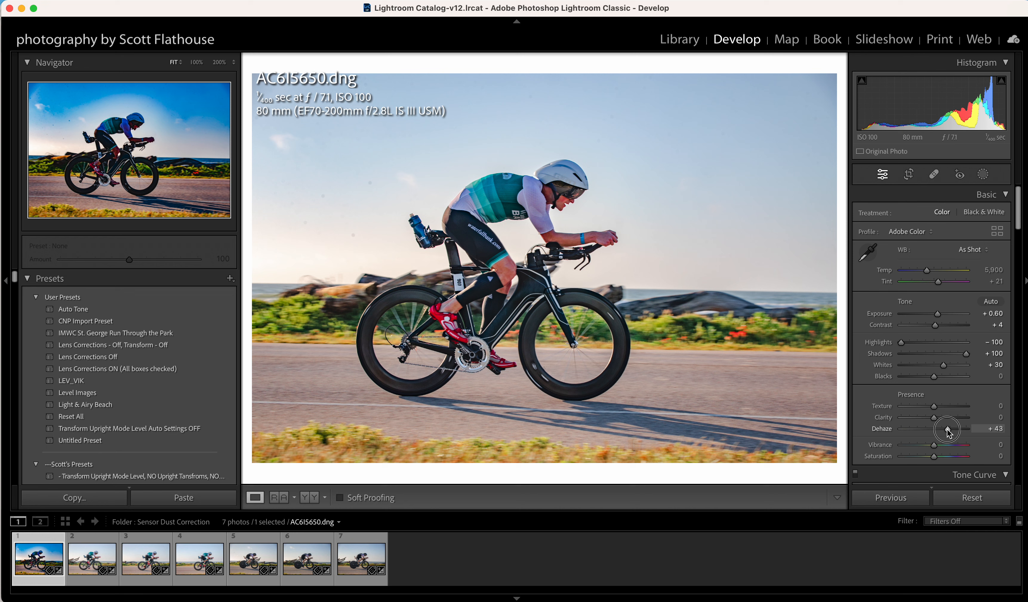
drag(948, 432, 949, 432)
drag(949, 433, 948, 433)
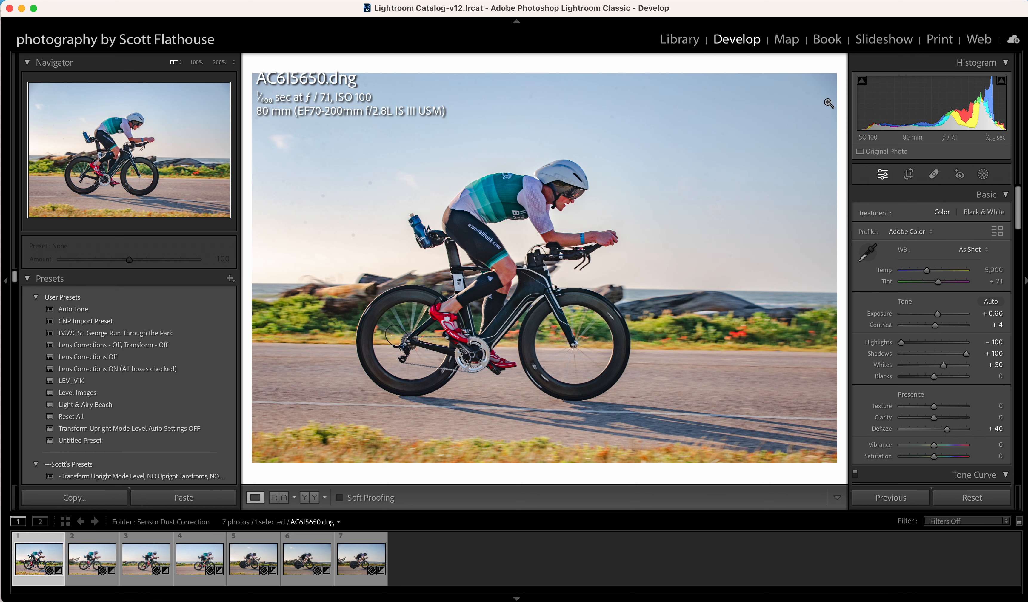
Activate the Heal tool with Visualize Spots enabled and slightly reduce the spot visualization threshold.
click(936, 176)
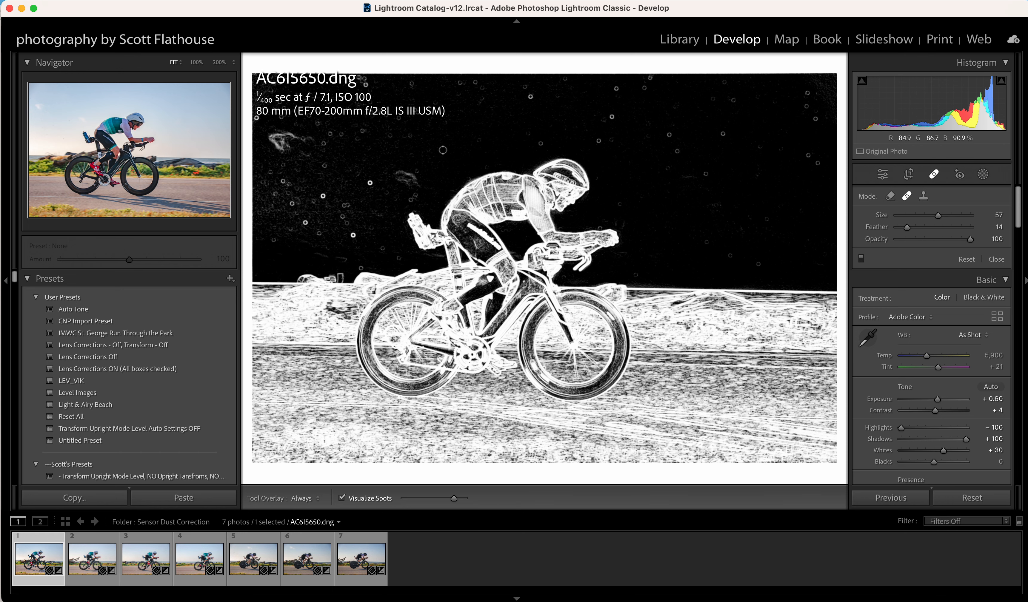
click(342, 499)
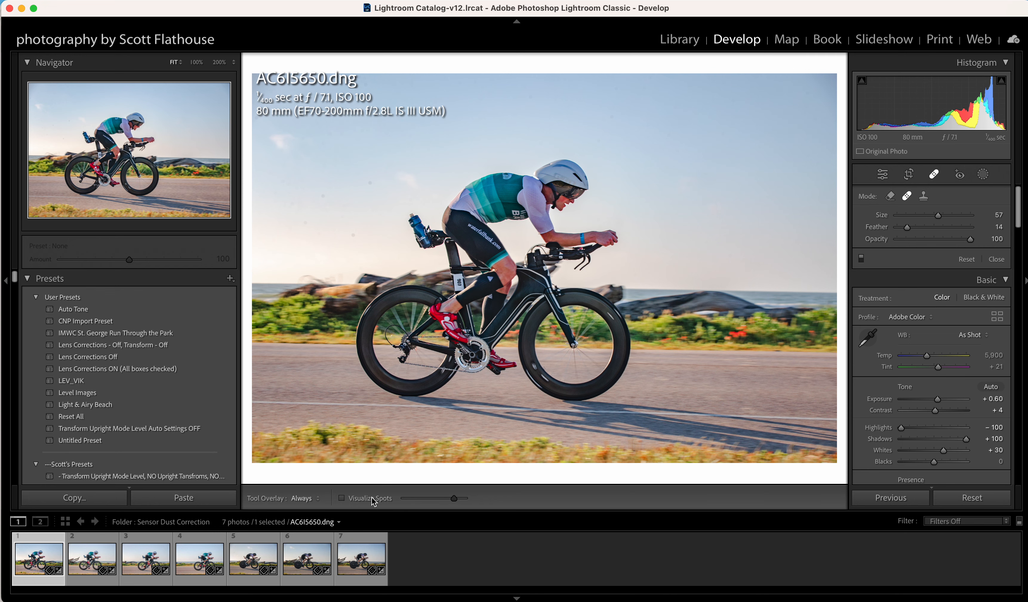
click(342, 499)
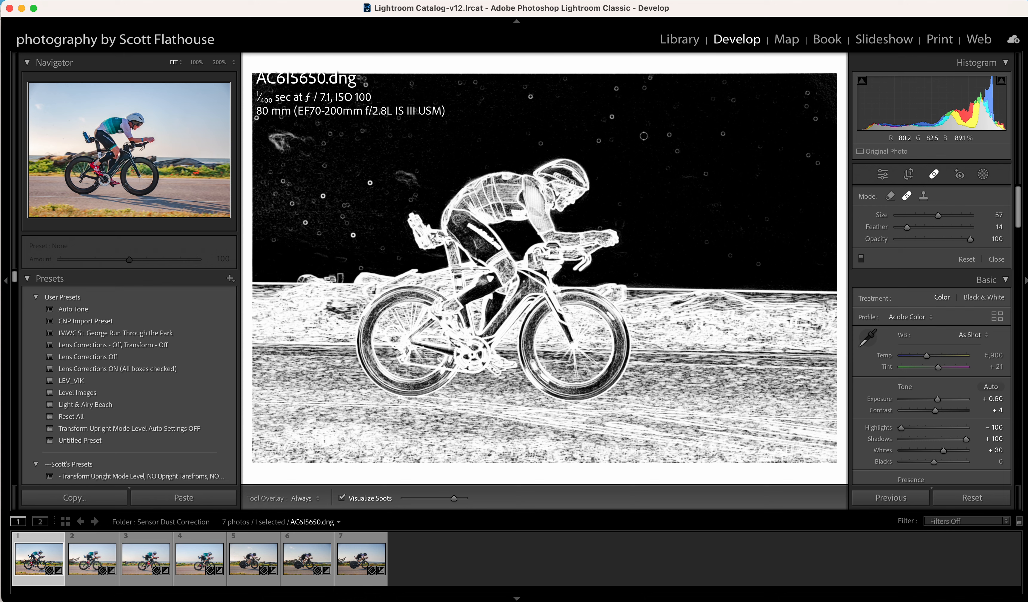
mouse_move(455, 501)
mouse_down()
mouse_move(430, 501)
mouse_move(479, 501)
mouse_move(452, 501)
mouse_up()
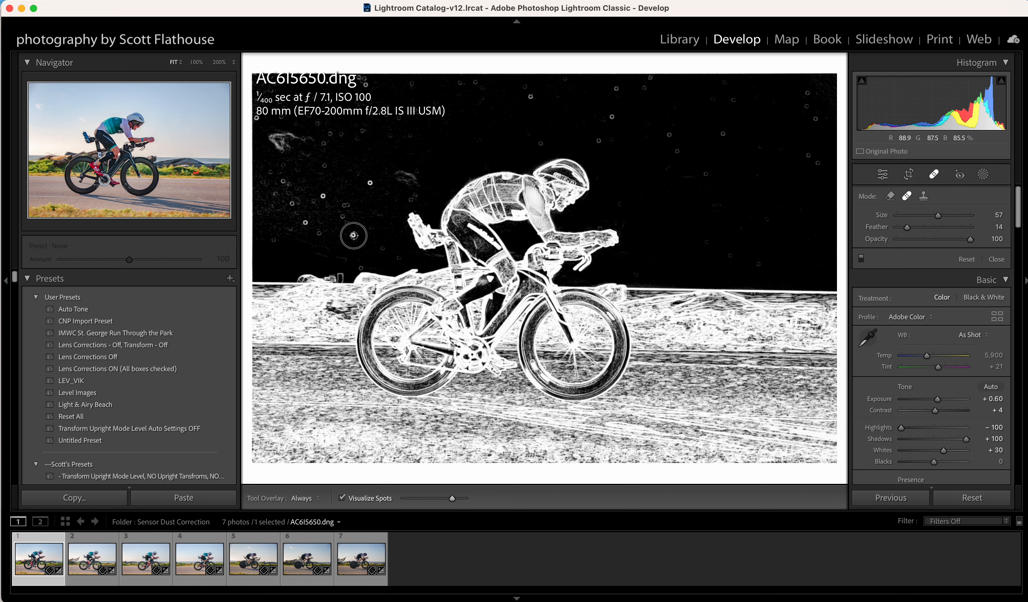
Heal the dust spots in the sky directly behind the cyclist, from above the rocks up to the rider's back height.
click(353, 235)
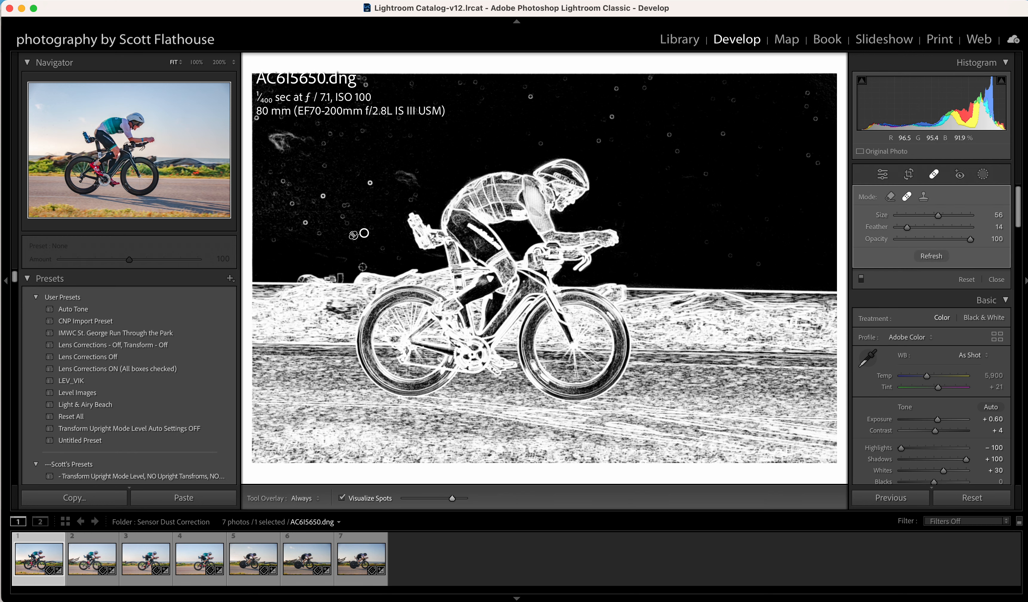
click(361, 267)
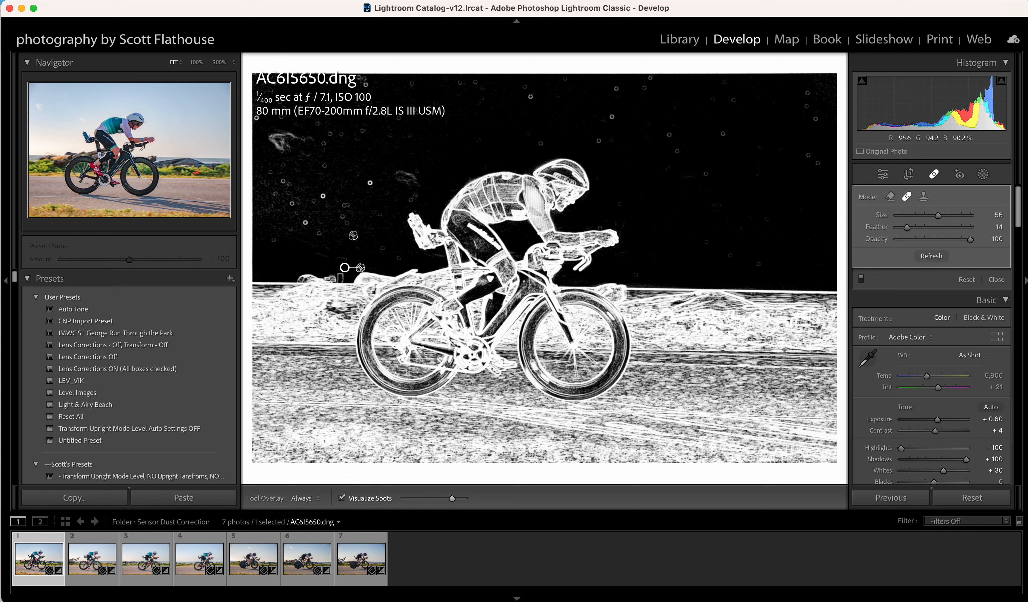
click(383, 251)
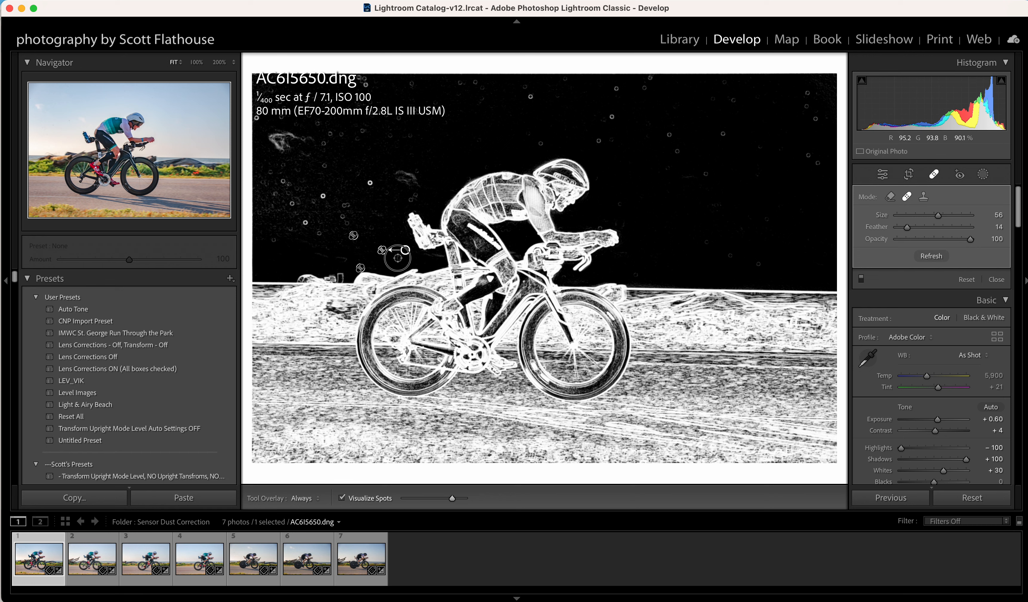
click(397, 258)
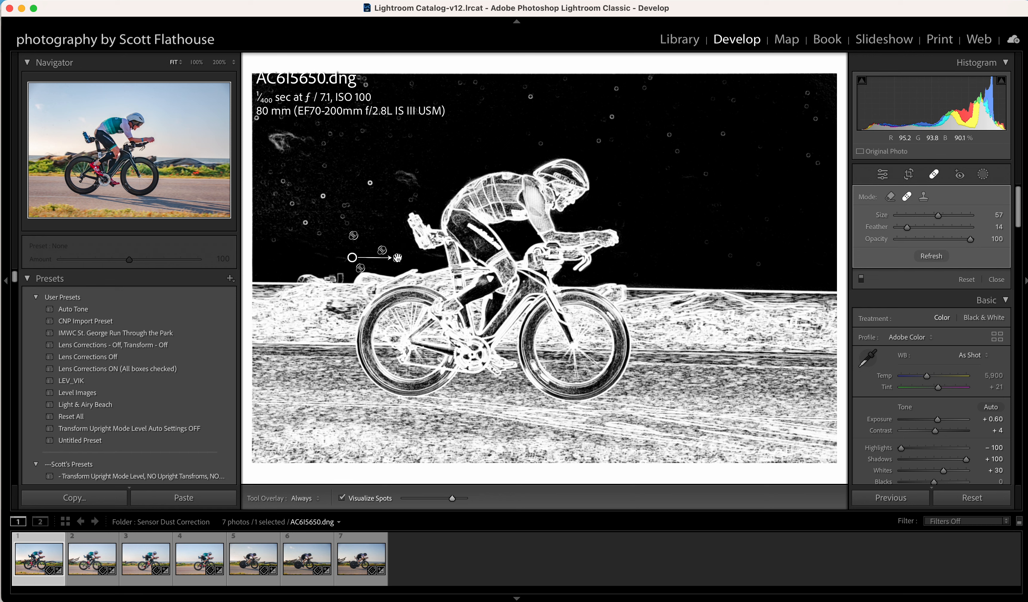
click(342, 215)
click(347, 223)
click(370, 183)
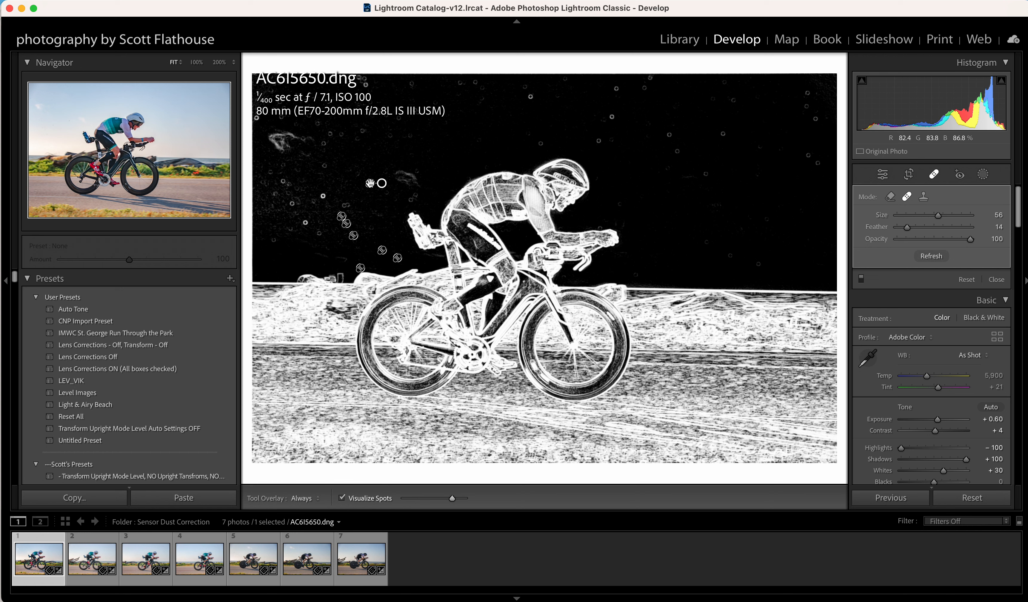
Heal the dust spots in the mid-height sky toward the photo's left edge, repositioning the sample source of one spot.
click(324, 196)
click(317, 233)
click(307, 222)
click(291, 232)
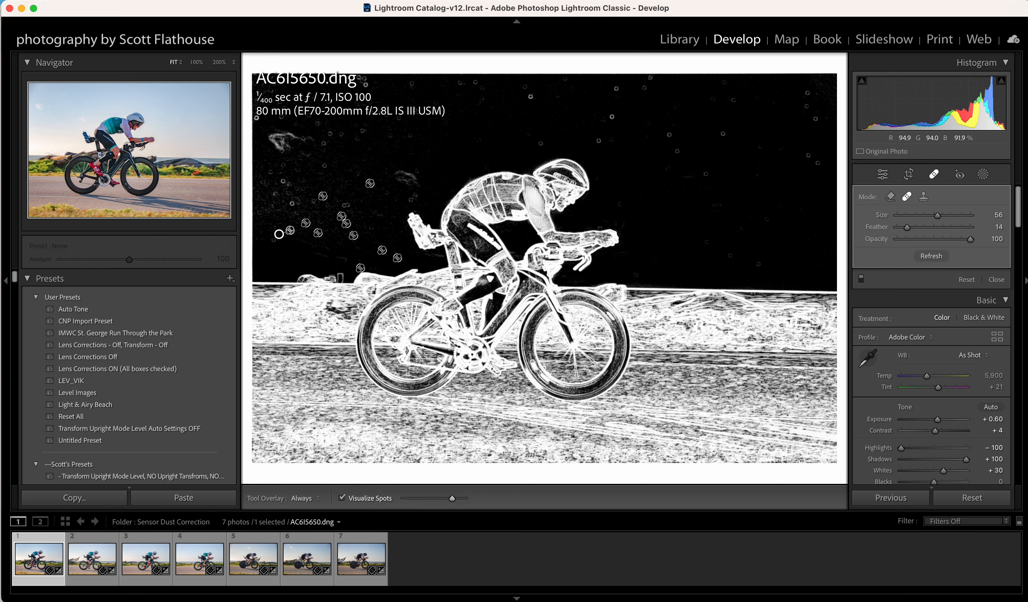
drag(280, 234, 291, 247)
click(274, 240)
click(292, 204)
click(277, 192)
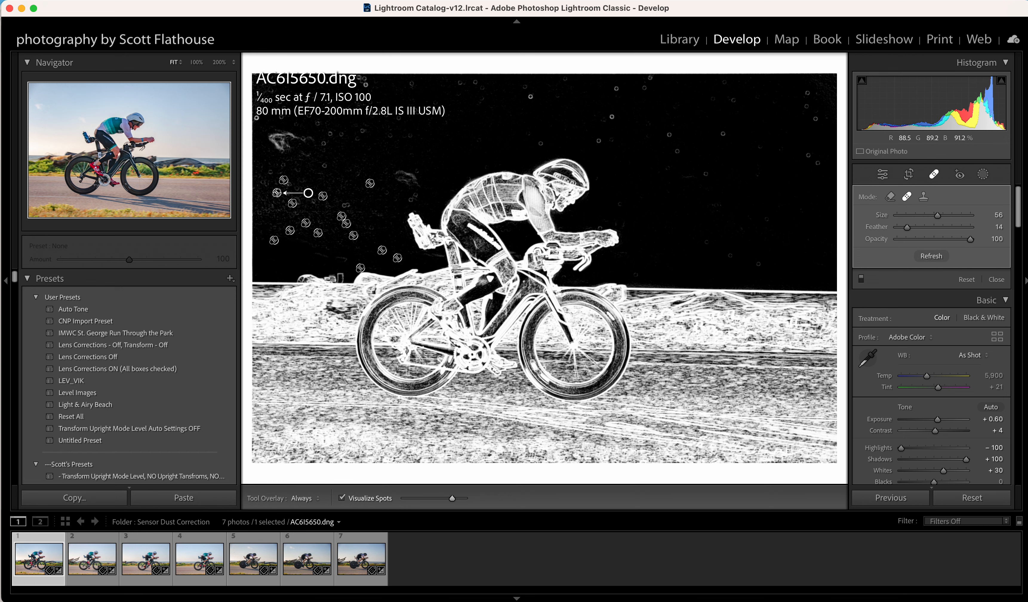
Heal the dust spots around the small cloud and up to the top edge in the photo's upper-left sky.
click(273, 171)
click(282, 165)
click(326, 165)
click(323, 144)
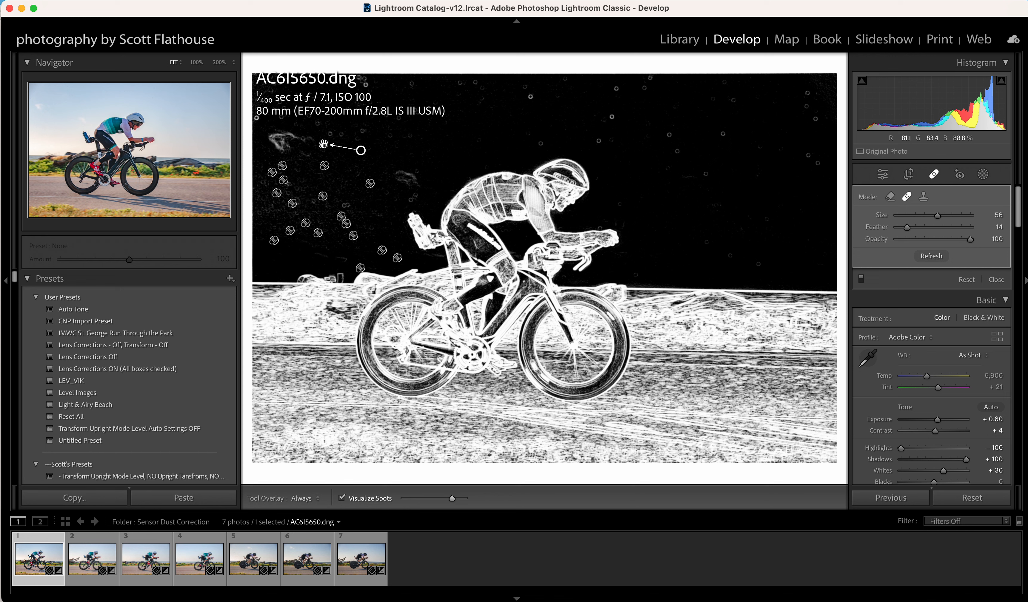
click(331, 133)
click(319, 121)
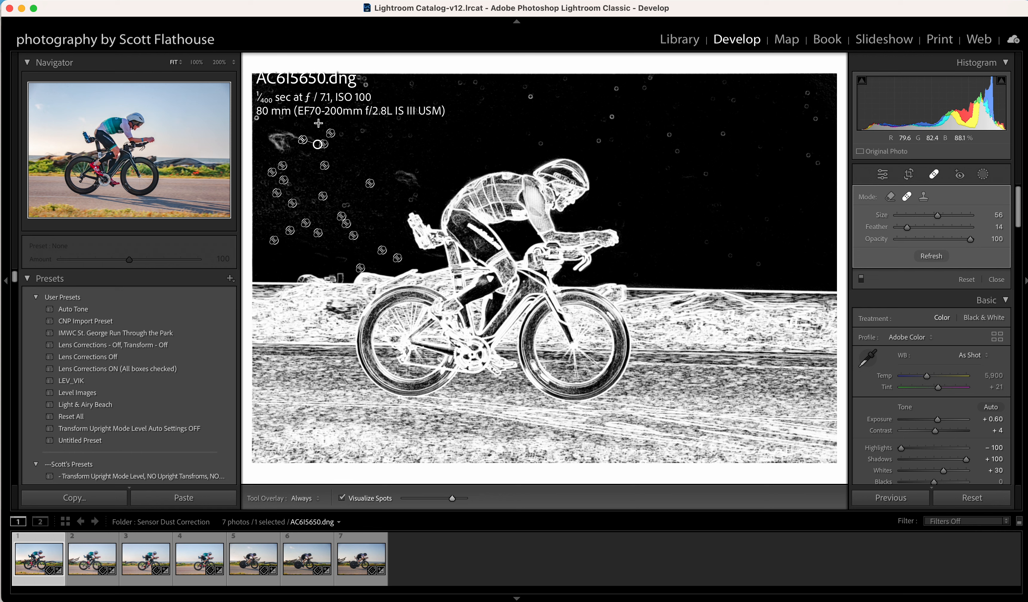
click(258, 118)
click(361, 131)
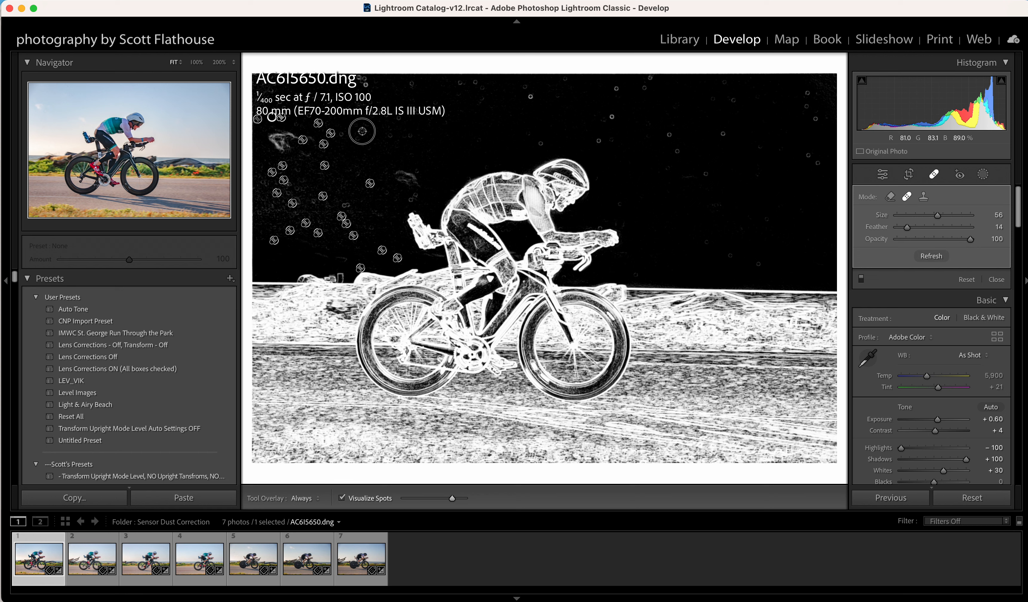
click(364, 84)
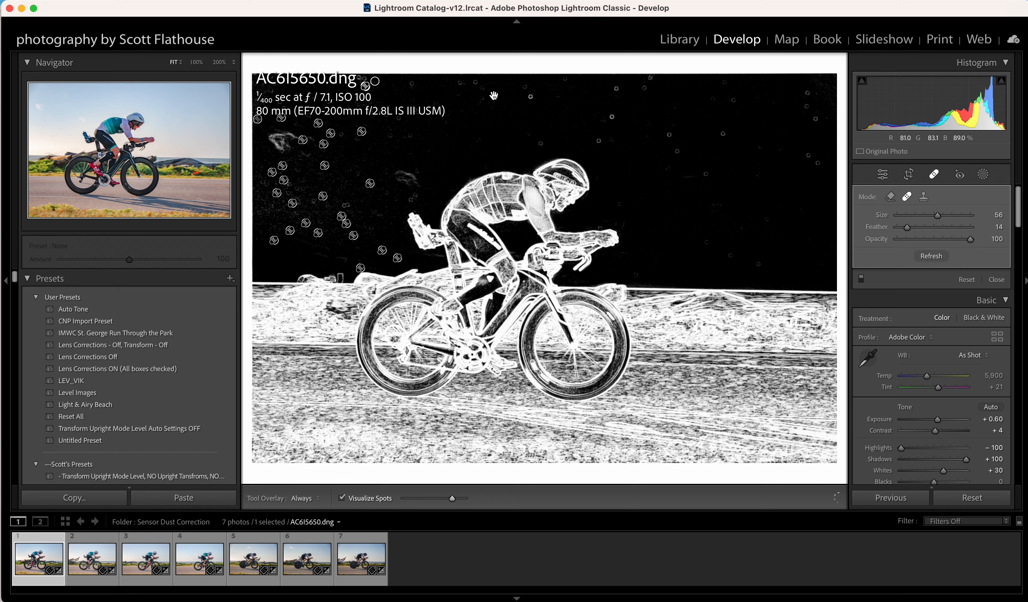
Heal the dust spots in the sky above the cyclist's back and helmet, up to the photo's top edge.
click(530, 97)
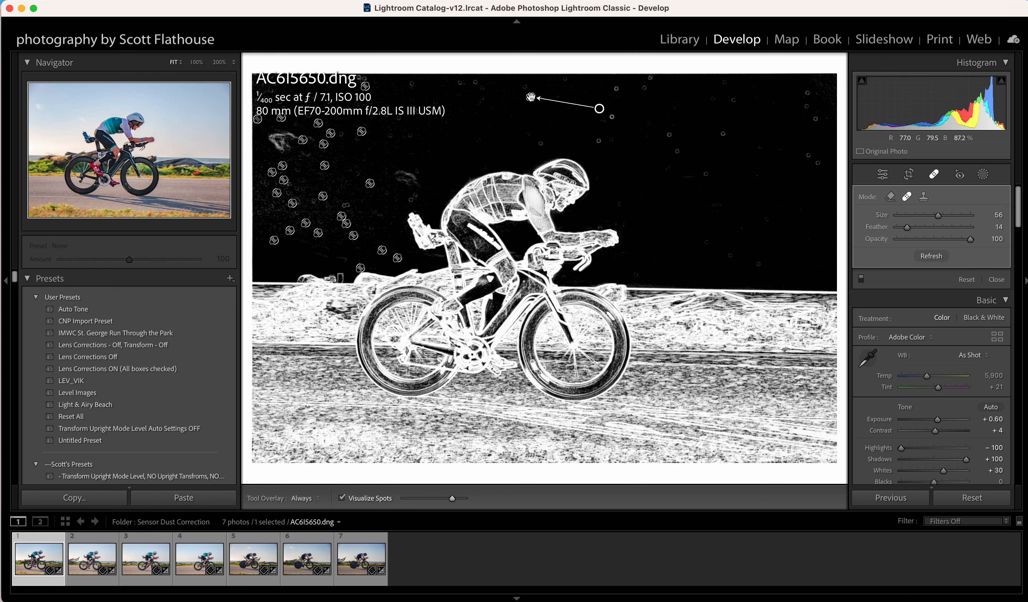
click(541, 143)
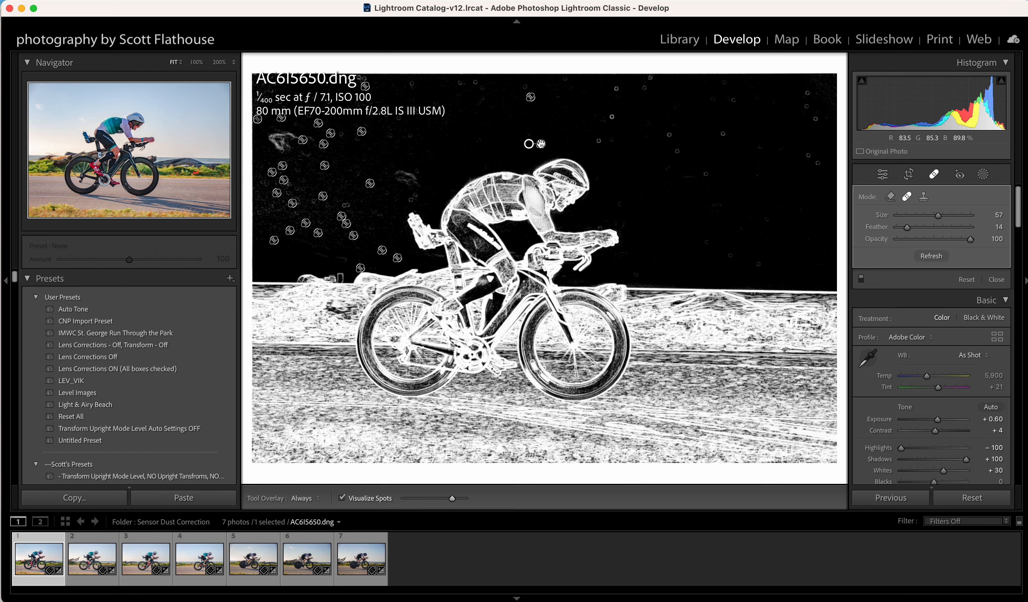
click(599, 140)
click(612, 117)
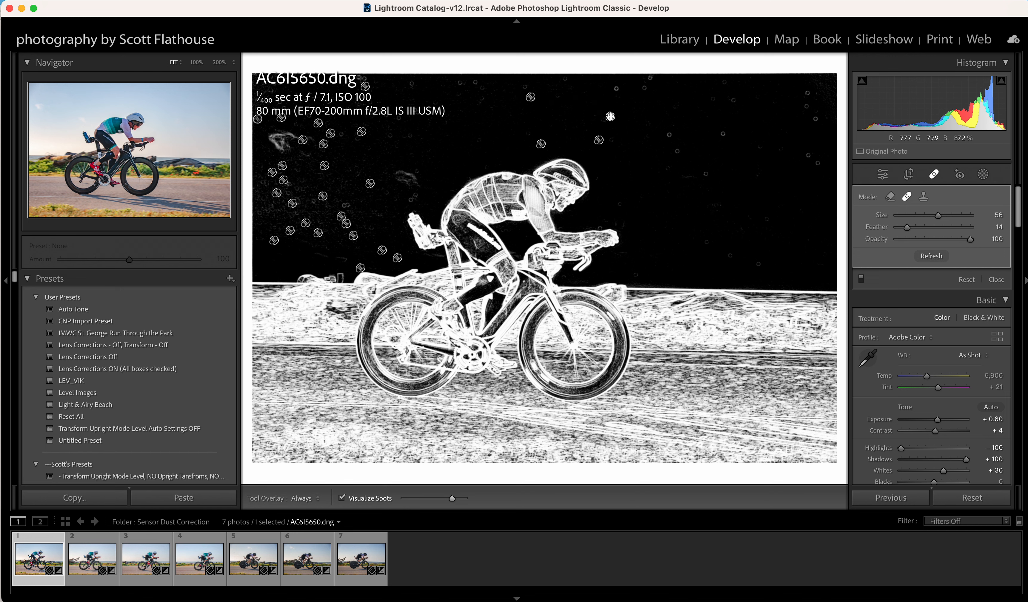
click(615, 87)
click(475, 83)
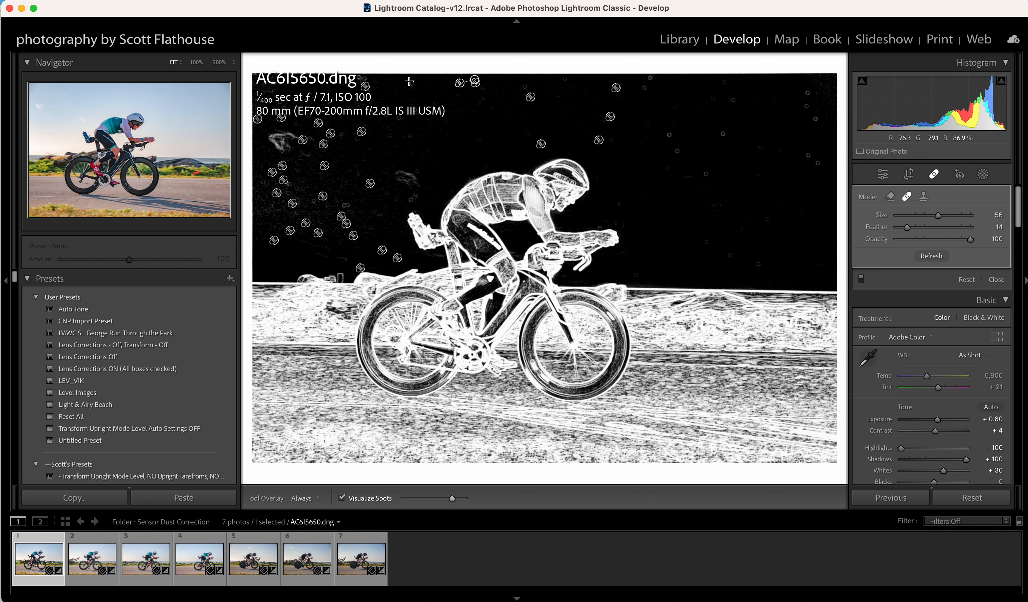
Heal the dust spots in the open sky ahead of the cyclist, between the helmet and the photo's right edge area.
click(644, 88)
click(650, 78)
click(670, 135)
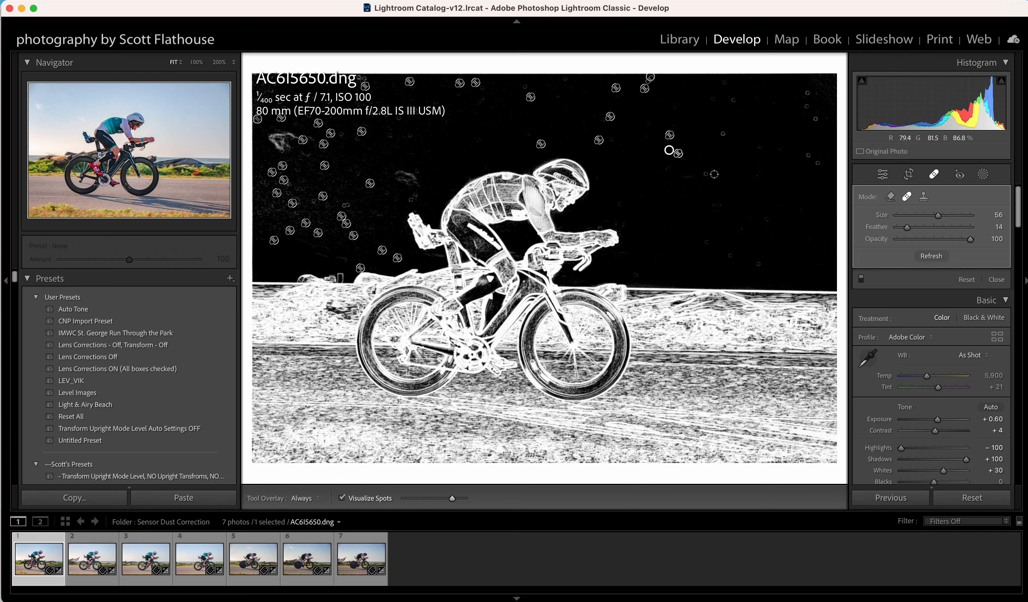
click(704, 173)
click(724, 133)
click(734, 100)
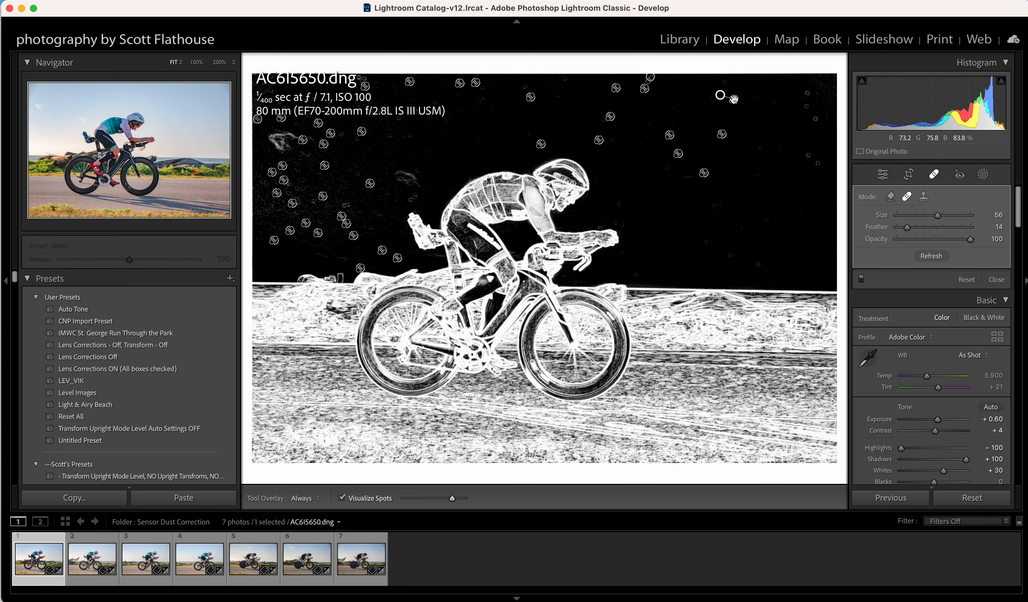
Heal the cluster of dust spots in the sky along the photo's far right edge.
click(806, 93)
click(807, 107)
click(815, 120)
click(807, 155)
click(818, 164)
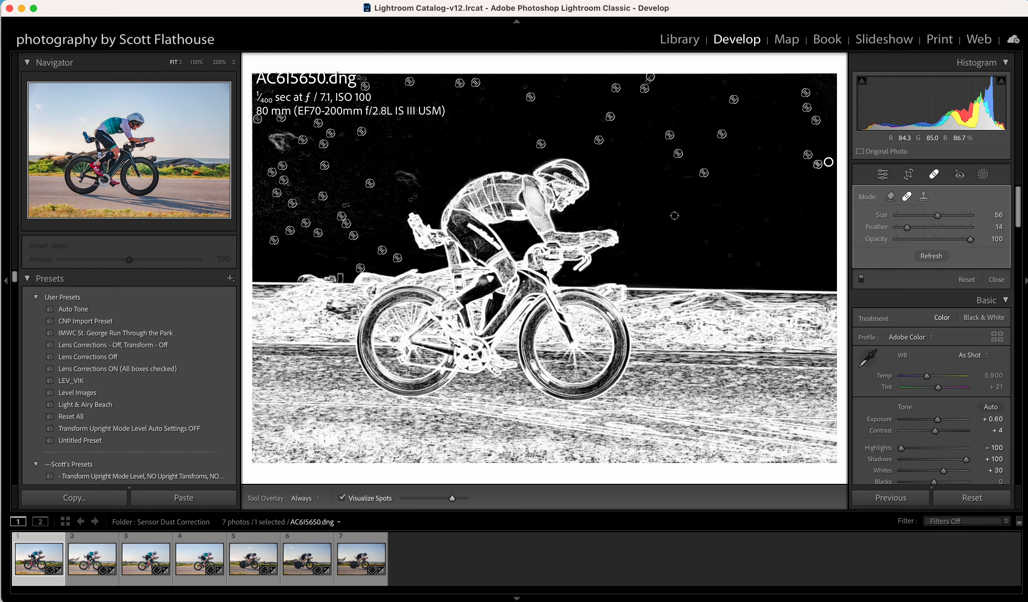
Heal the leftover sky spots at the upper edge and behind the cyclist, moving the last one's sample source to clean sky just above it.
click(523, 86)
click(269, 91)
click(347, 204)
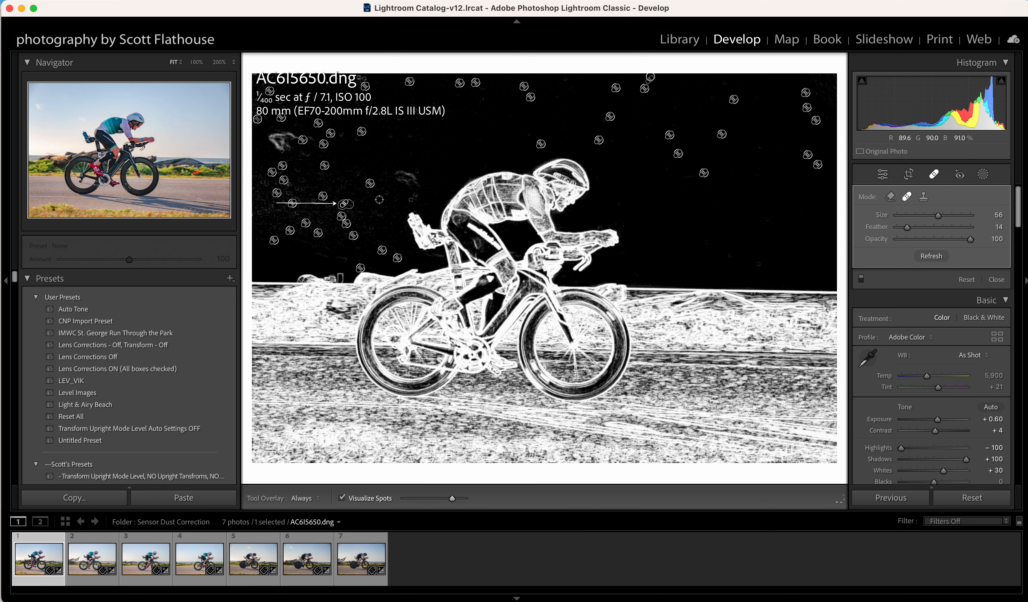
mouse_move(265, 205)
mouse_down()
mouse_move(310, 206)
mouse_move(345, 188)
mouse_up()
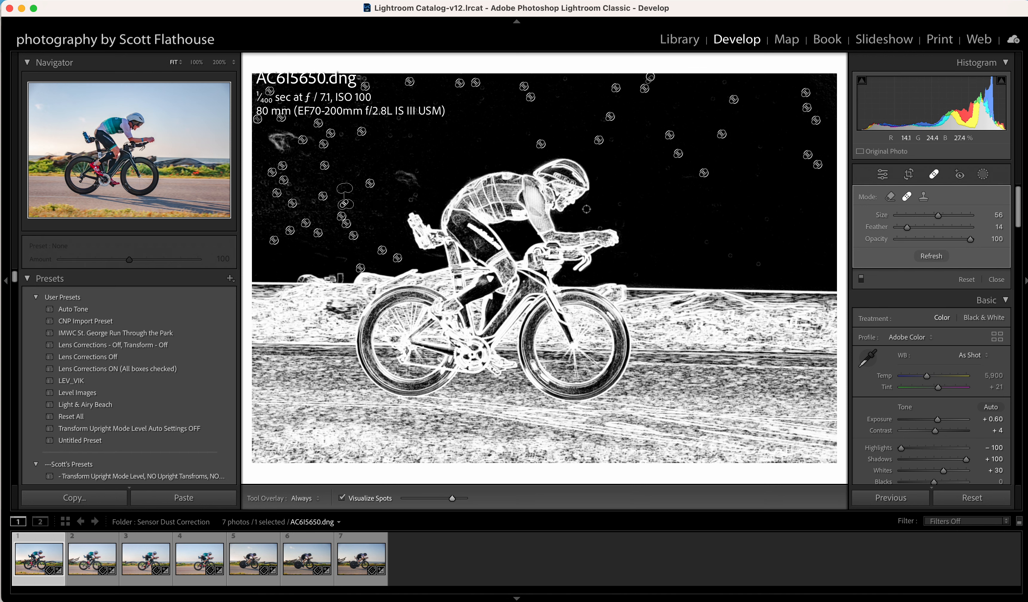
Heal the remaining dust spots in the sky just behind and above the cyclist's back, around the faint cloud.
scroll(409, 201, up, 1)
click(412, 197)
scroll(416, 172, down, 1)
click(418, 172)
click(409, 136)
click(399, 116)
click(390, 135)
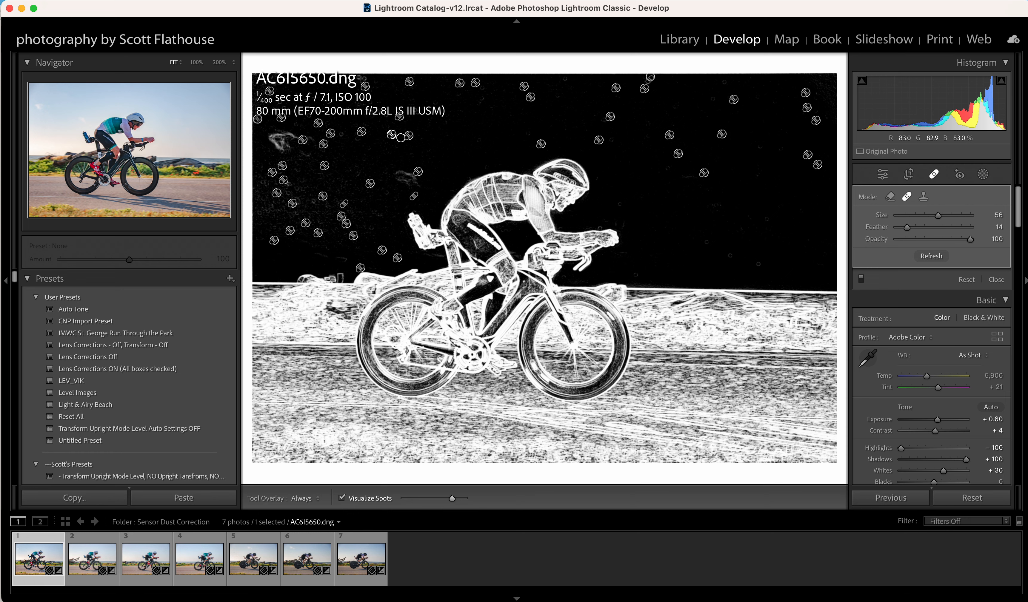
Turn off Visualize Spots, close the Heal tool, and raise Dehaze to +100 to exaggerate any dust left in the sky.
click(342, 500)
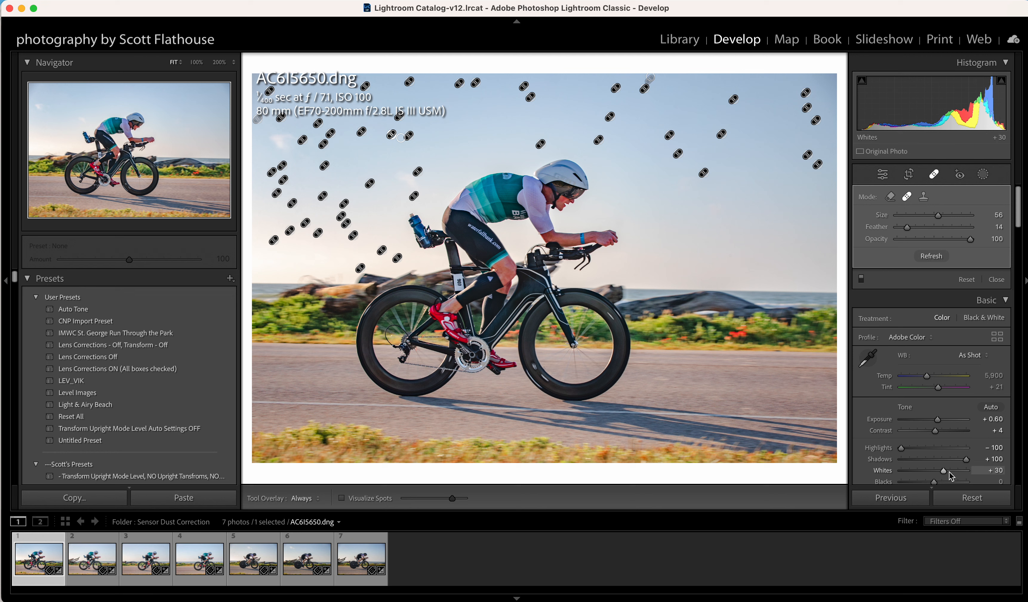
scroll(940, 448, down, 1)
scroll(940, 449, down, 1)
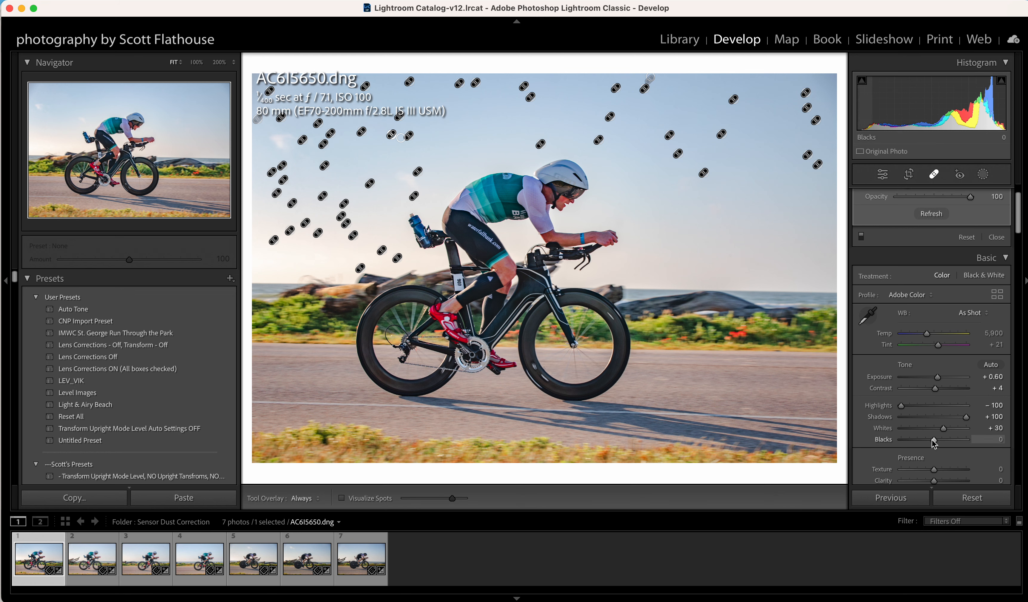
scroll(931, 468, down, 3)
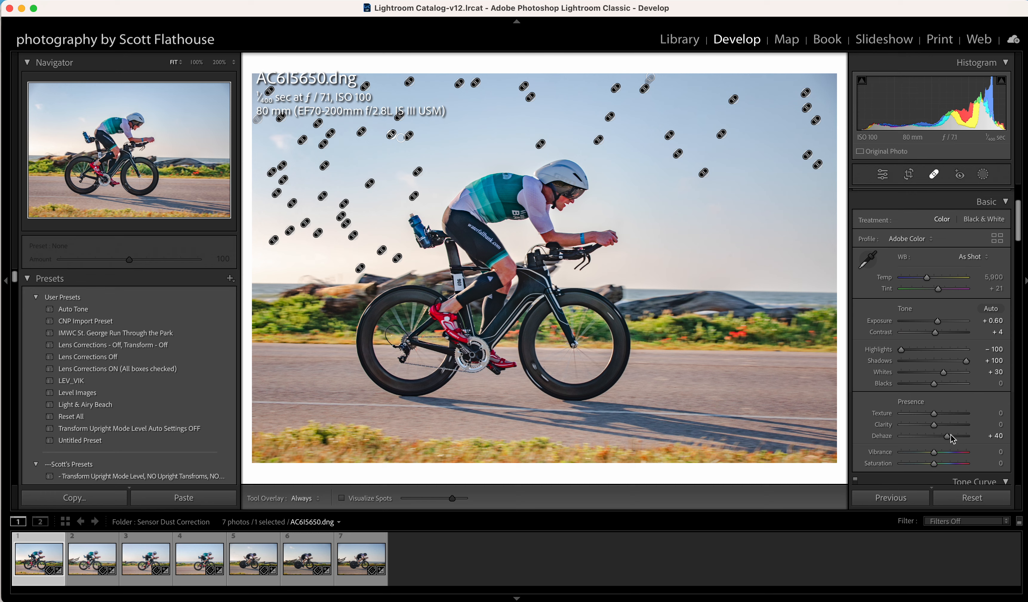
click(948, 437)
mouse_move(948, 438)
mouse_down()
mouse_move(960, 435)
mouse_move(948, 437)
mouse_up()
click(936, 175)
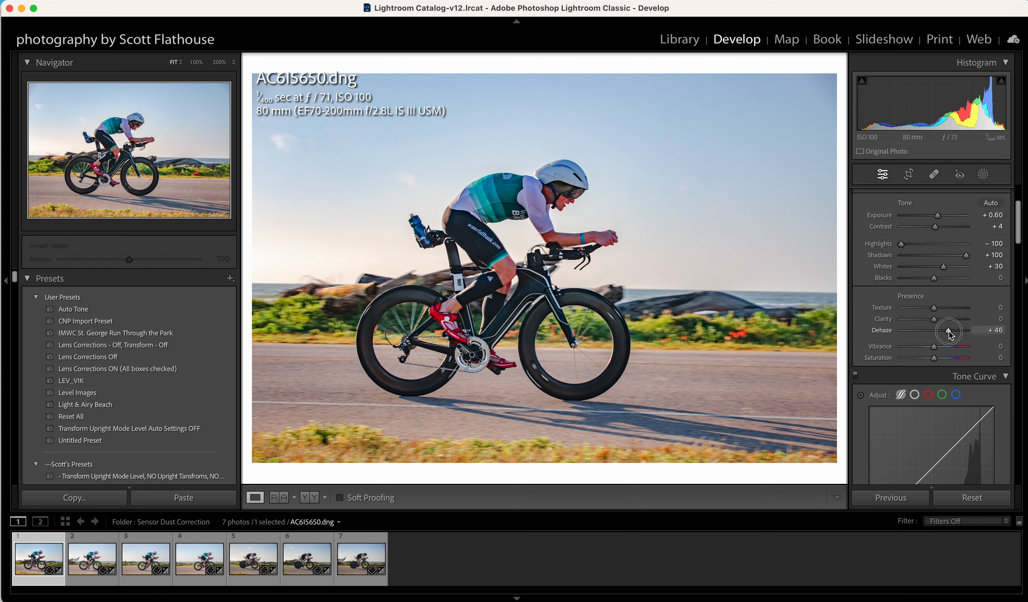
drag(949, 330, 969, 330)
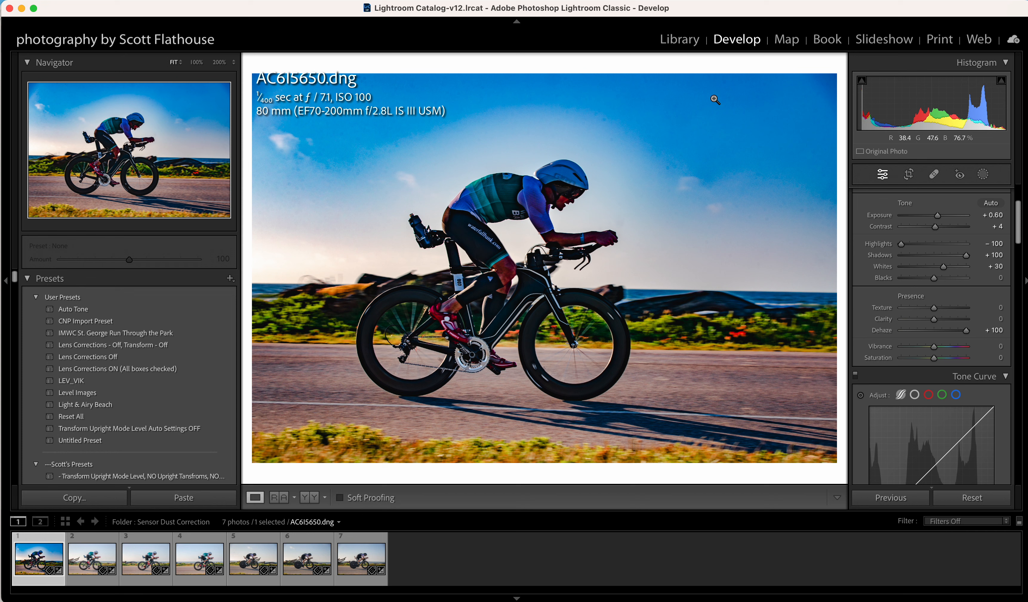
Heal the two dust spots in the darkened sky ahead of the helmet near the upper edge, and lower Dehaze to +43.
click(937, 176)
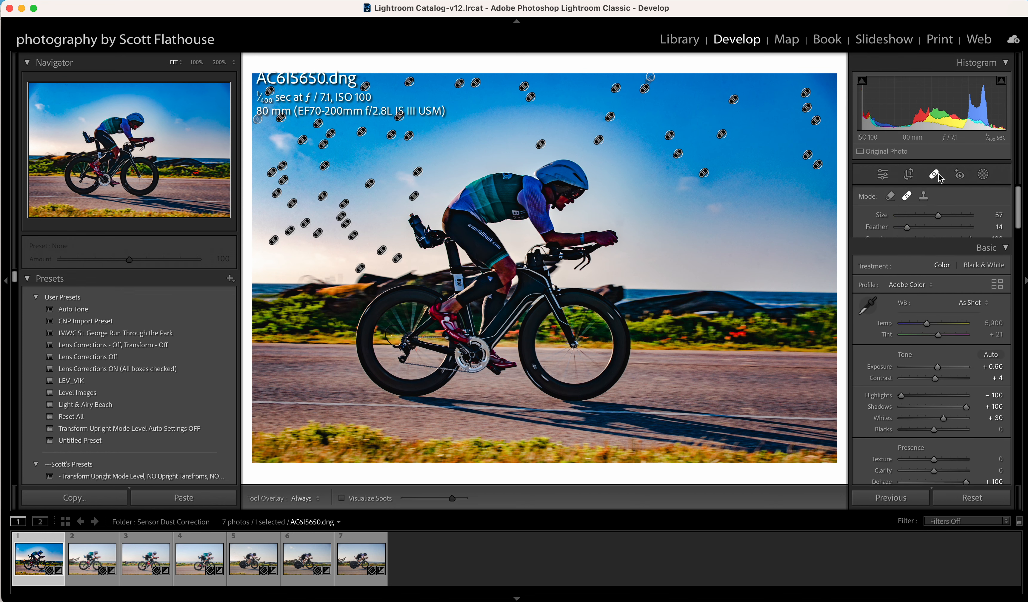
click(713, 98)
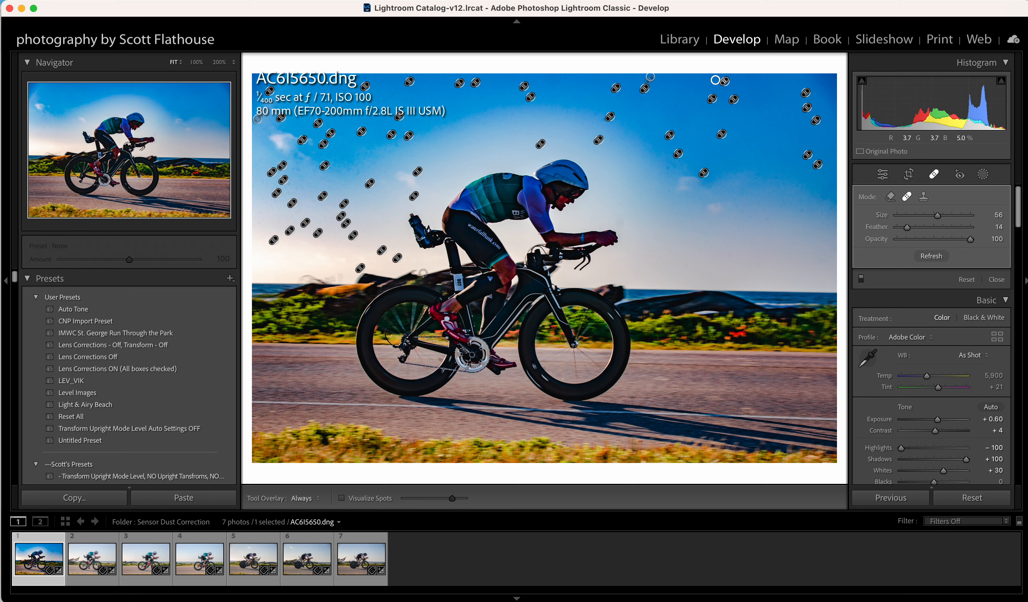
click(935, 177)
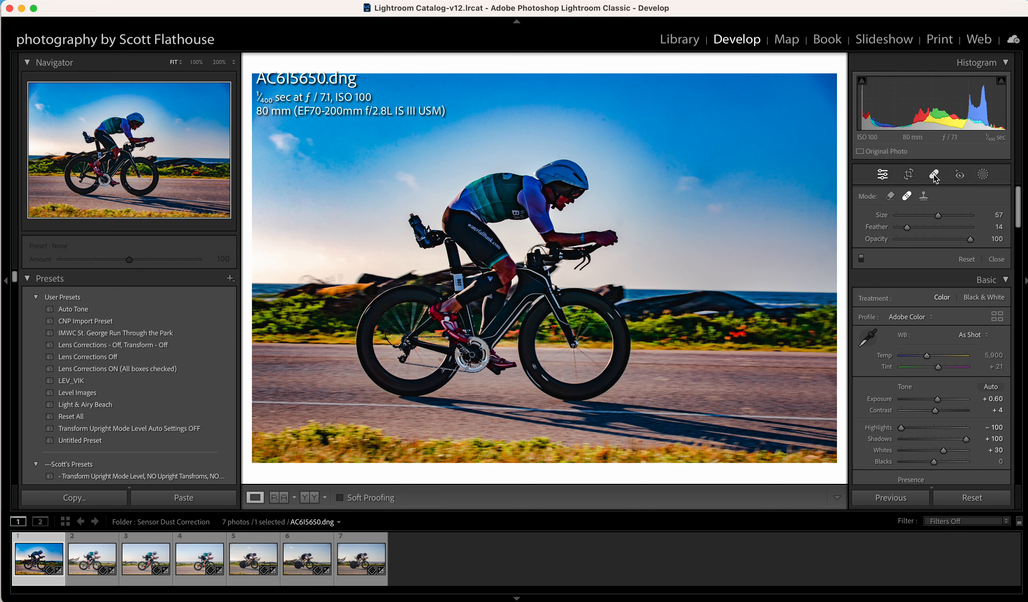
click(967, 430)
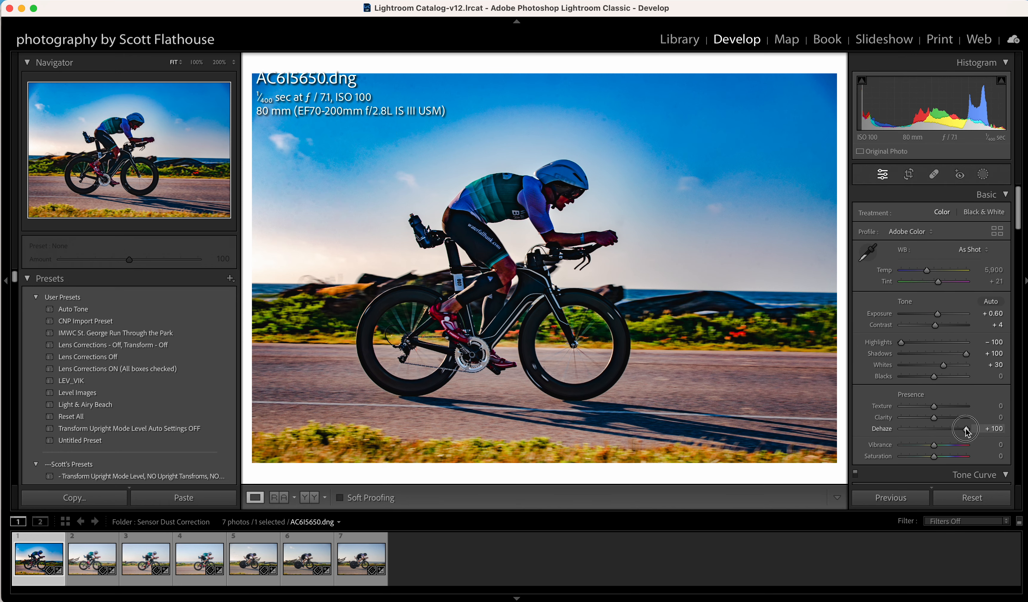
drag(966, 430, 948, 432)
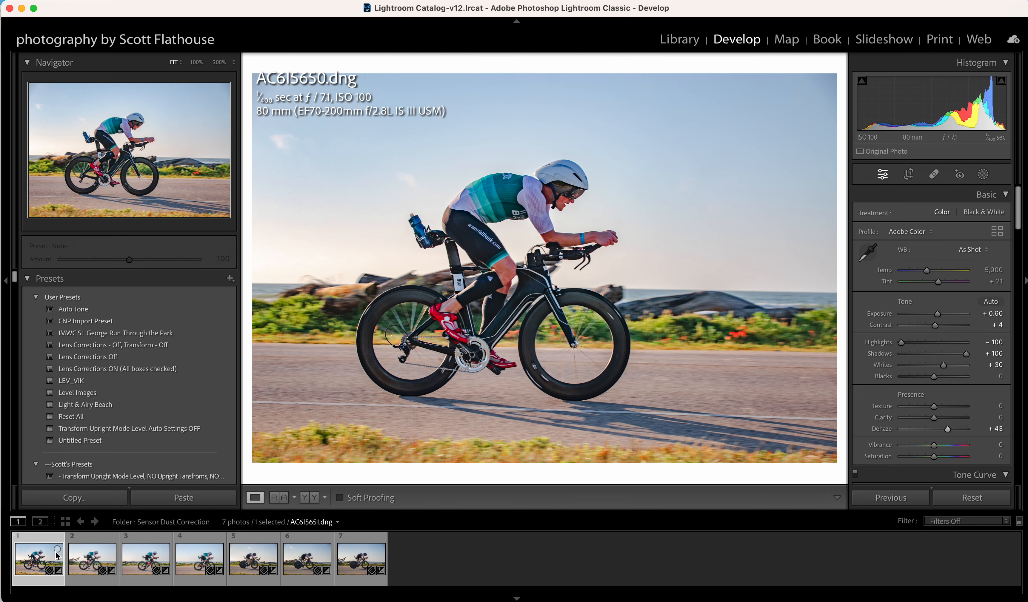
Open the second photo of the series with the Heal tool active and turn on Visualize Spots.
click(93, 557)
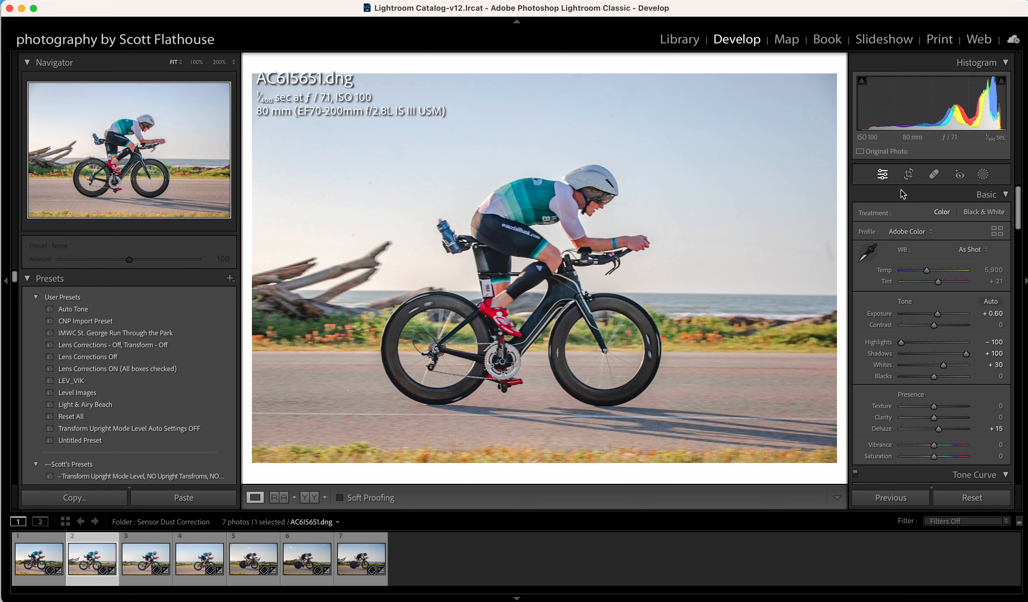
click(936, 176)
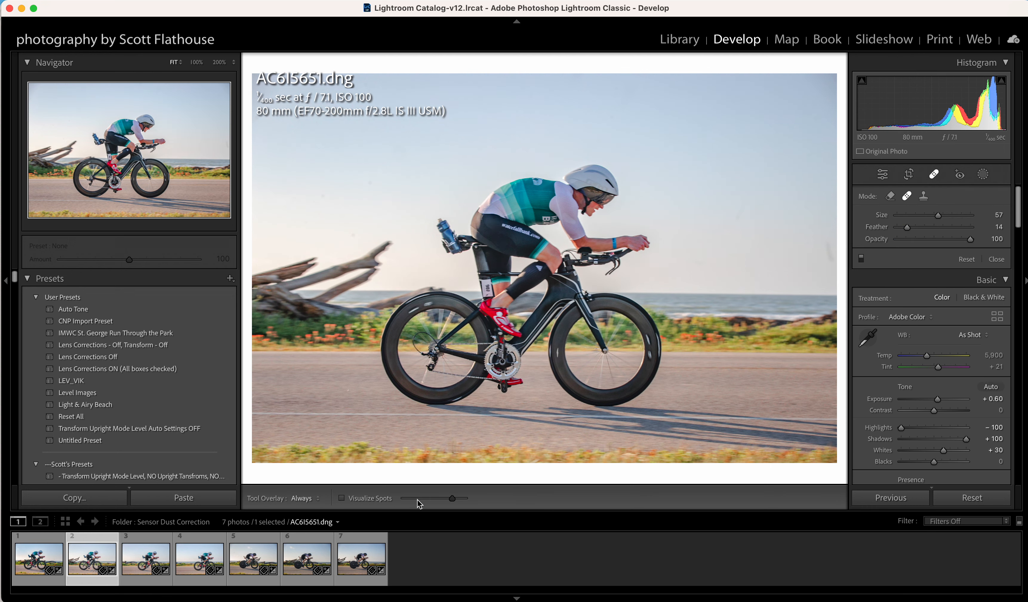
click(342, 499)
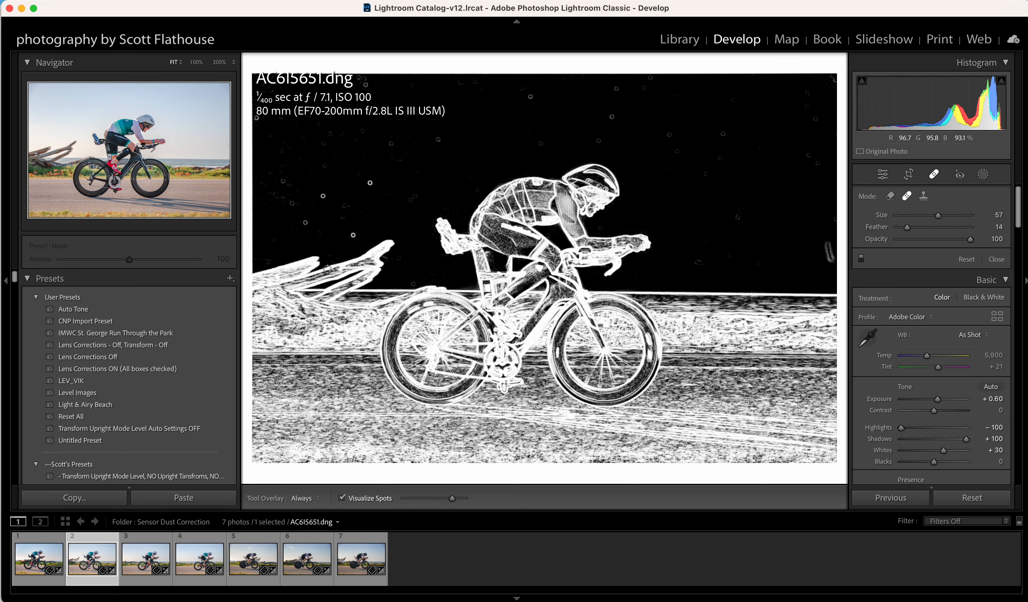
Compare the dust spot positions across the first four photos in the Visualize Spots view.
key(Left)
key(Right)
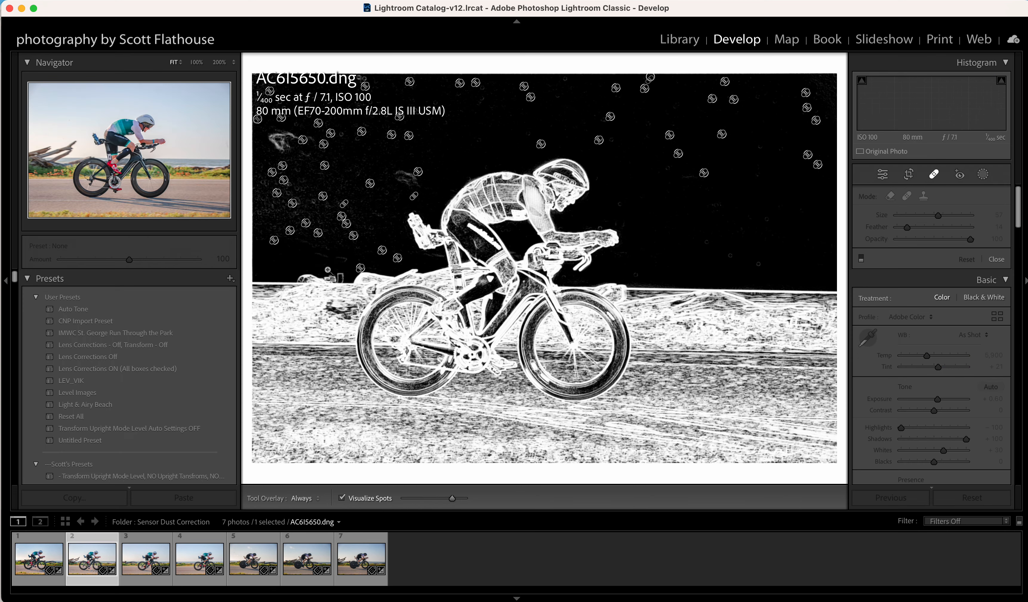
key(Right)
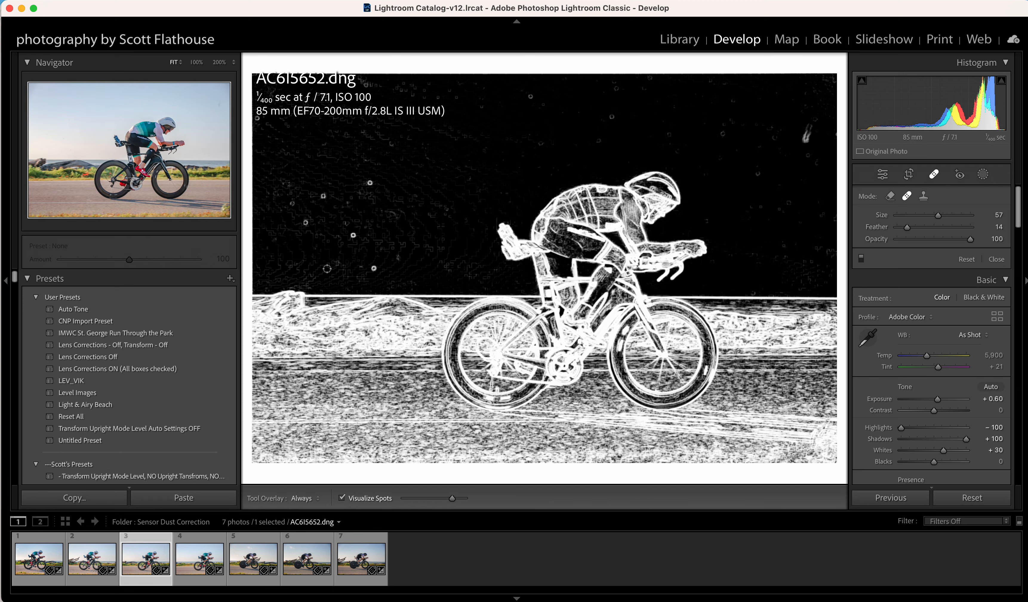
key(Left)
key(Right)
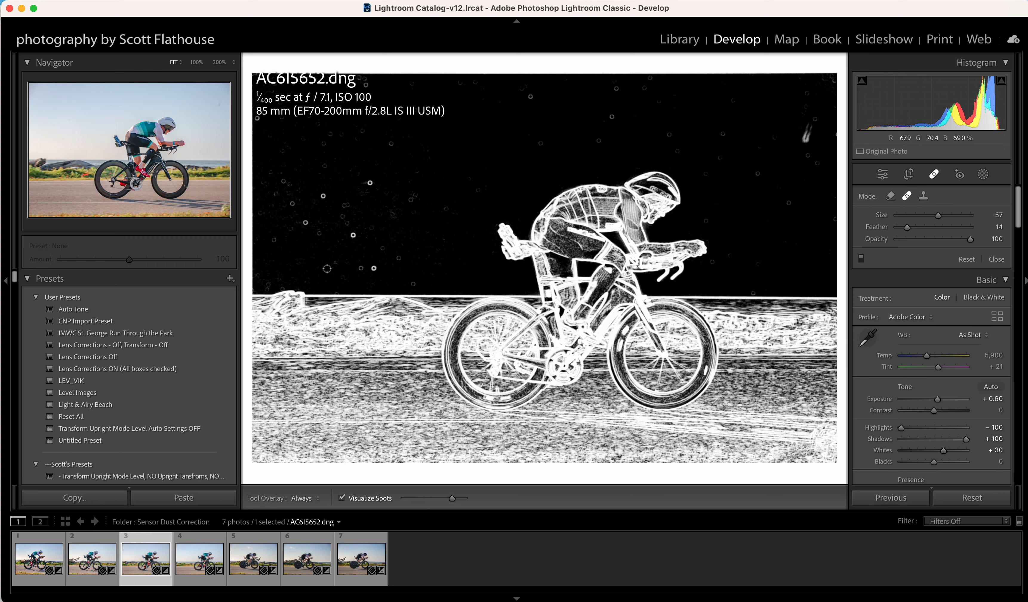
key(Right)
key(Left)
key(Left)
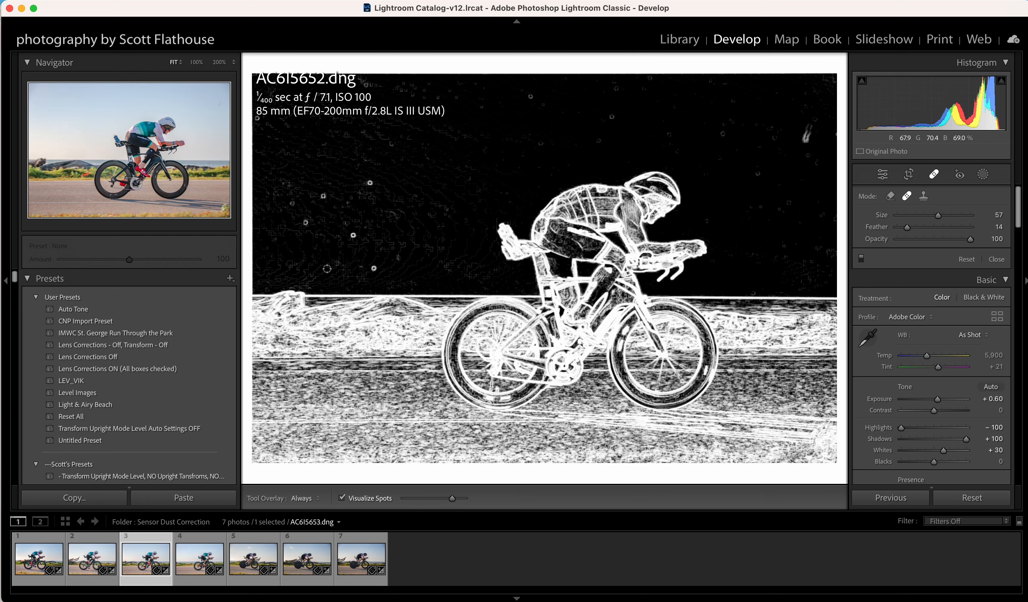
key(Right)
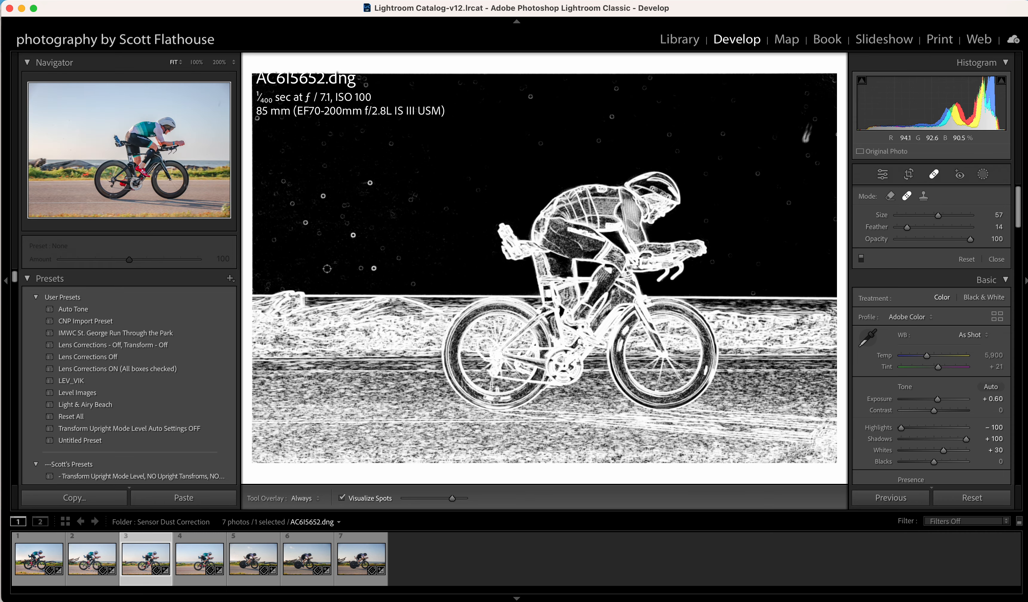
key(Right)
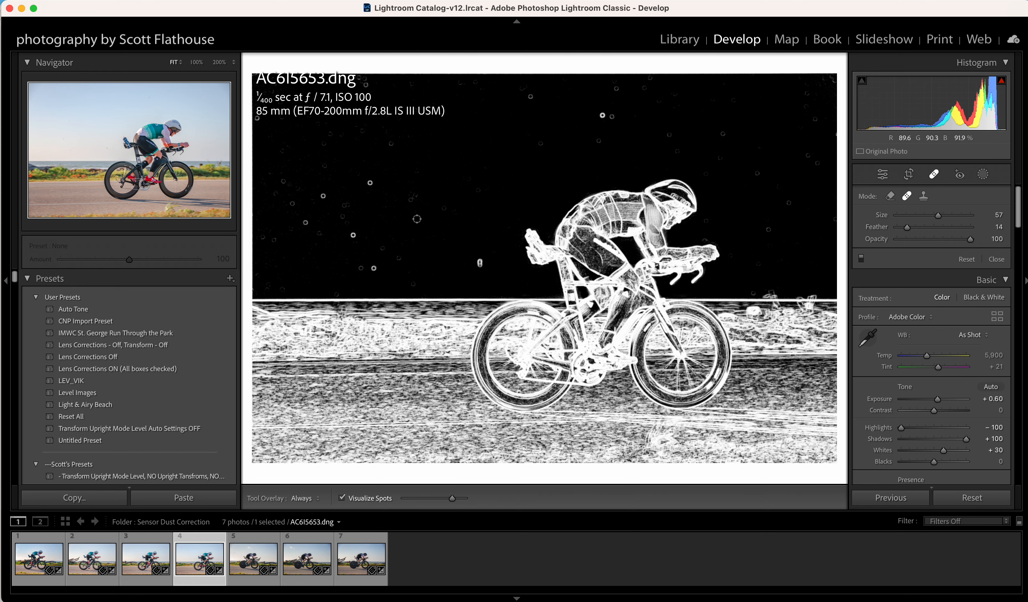
key(Left)
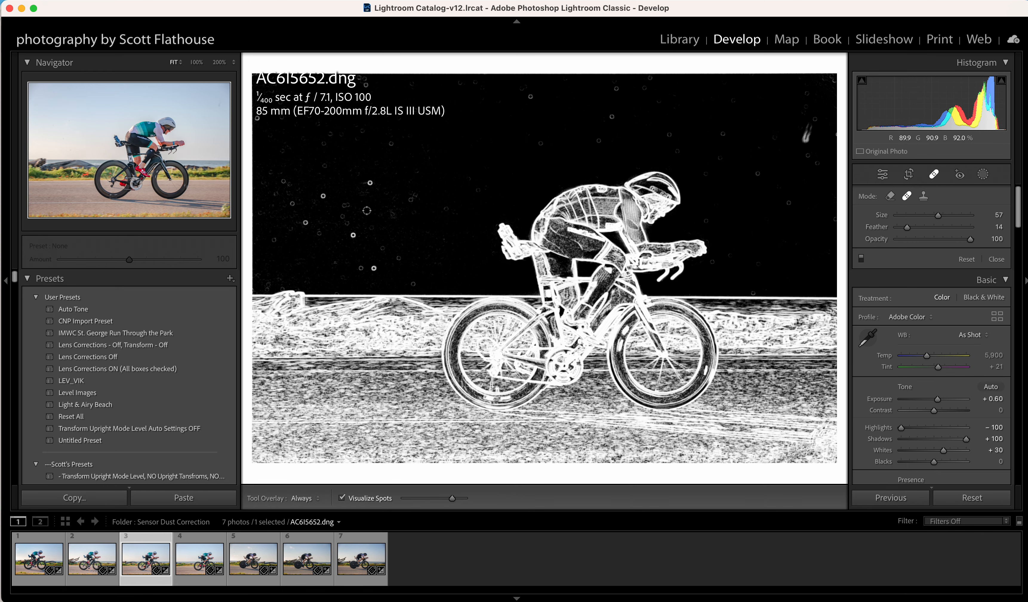
key(Left)
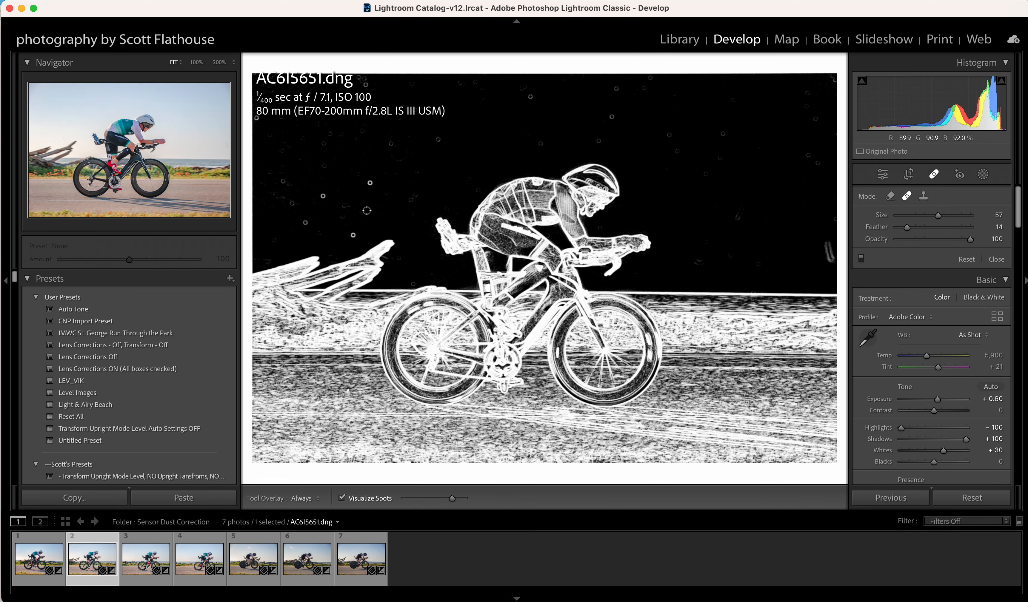
key(Left)
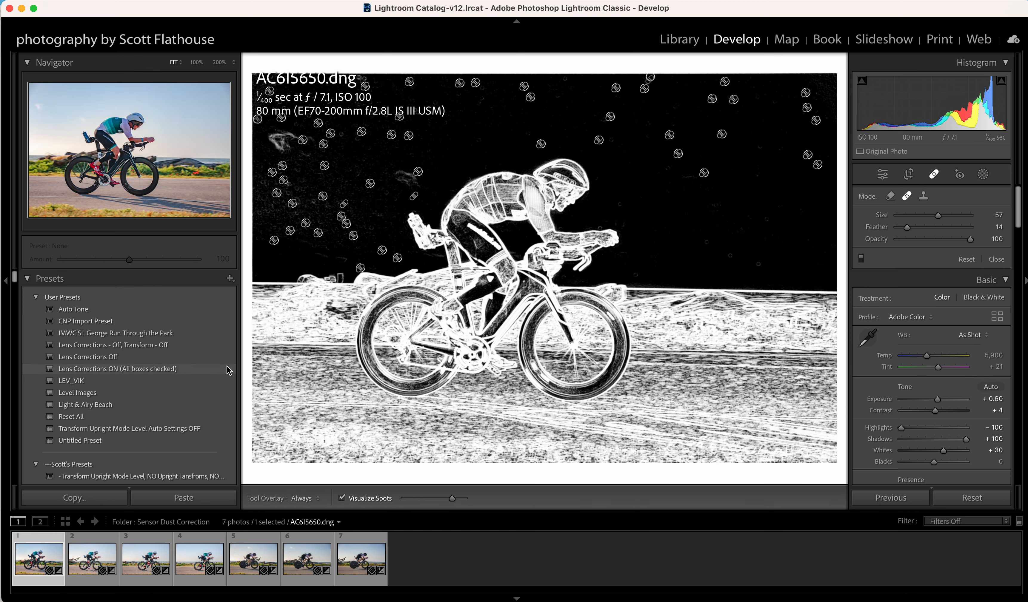
click(107, 558)
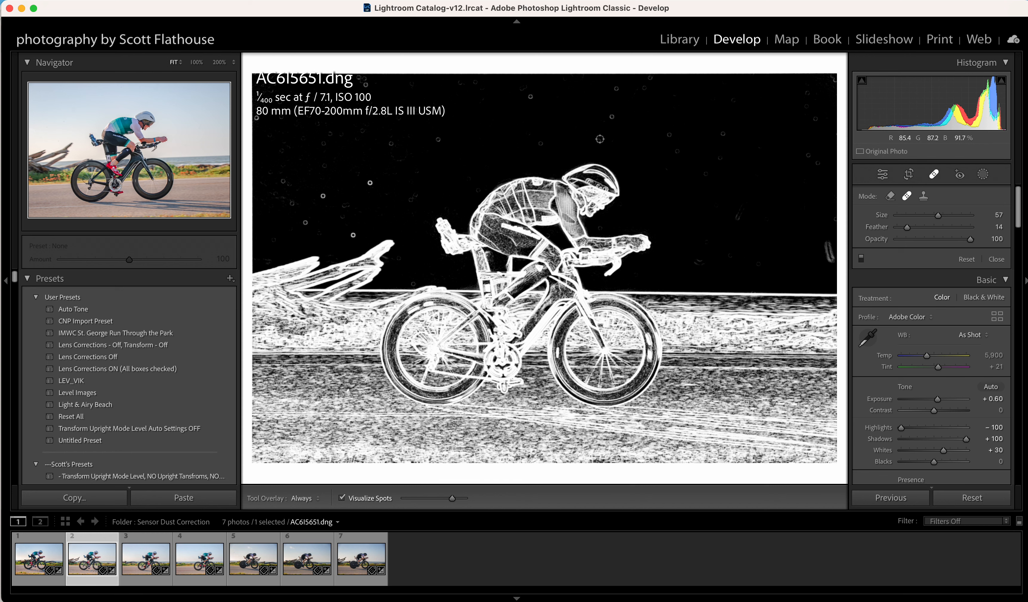
Select all seven photos with the healed first photo as the source, and synchronize only the Healing setting to them.
click(41, 567)
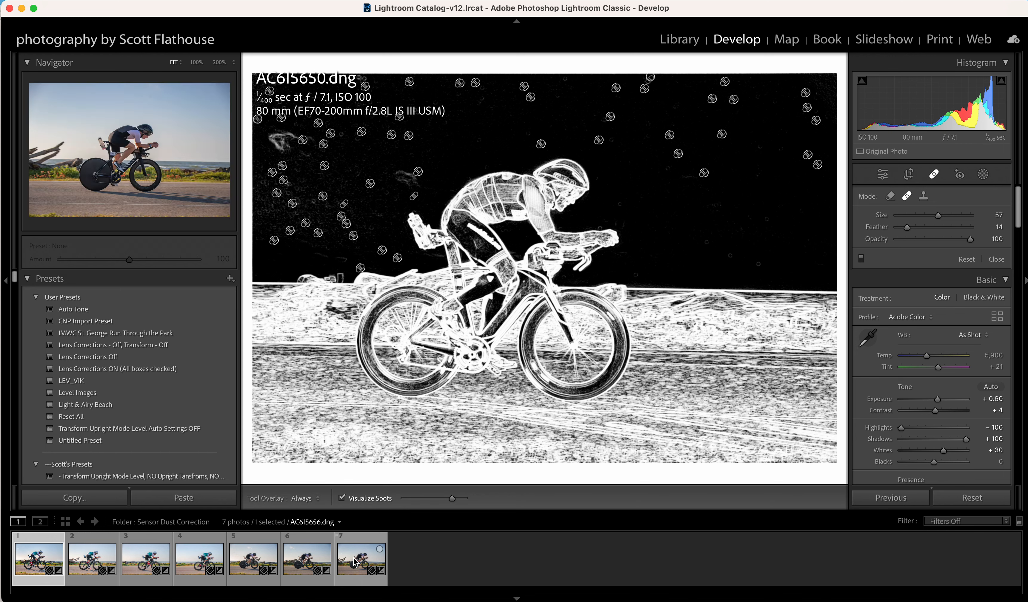
key(super+a)
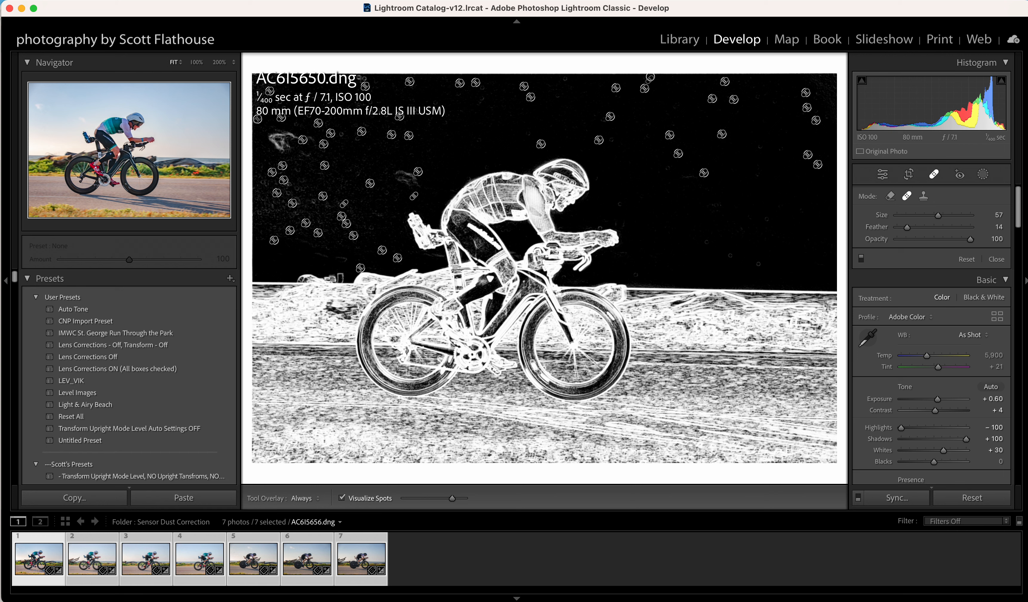
click(898, 499)
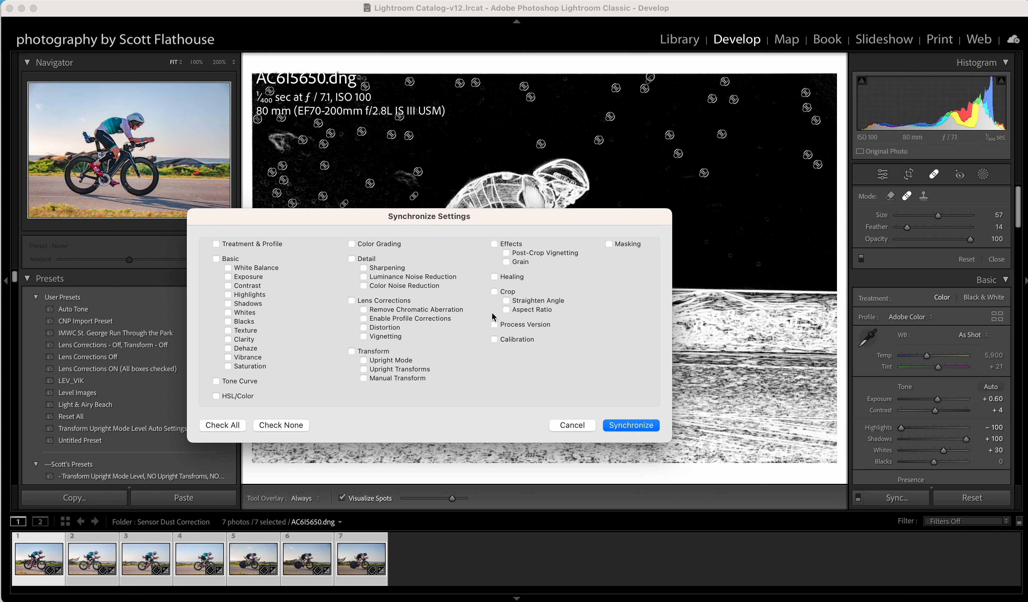
click(274, 427)
click(495, 277)
click(631, 426)
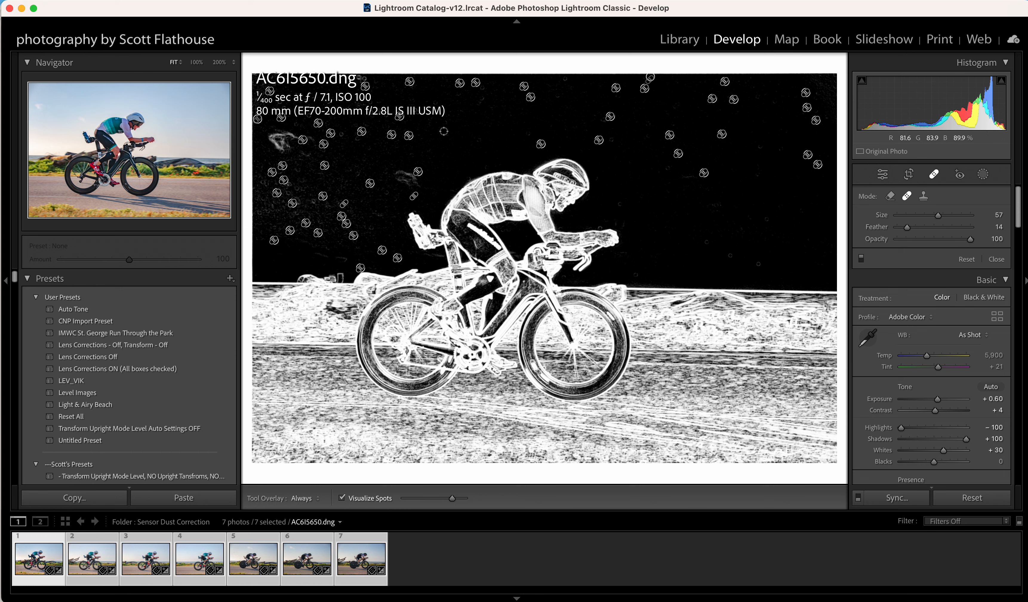
Step through the synchronized photos and check how the copied heal spots line up with the dust in each sky.
key(Right)
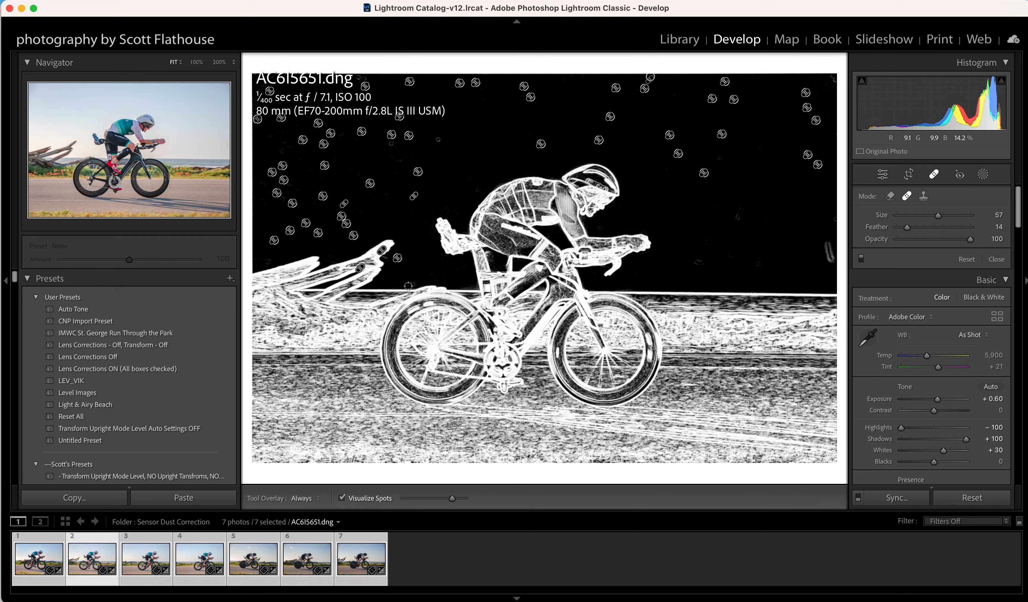
key(Right)
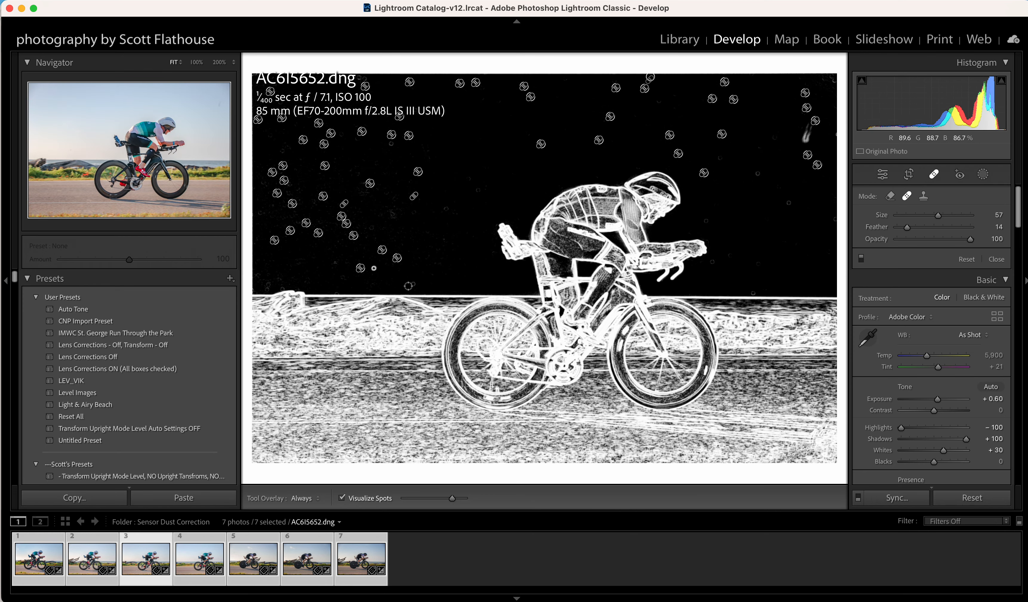
key(Right)
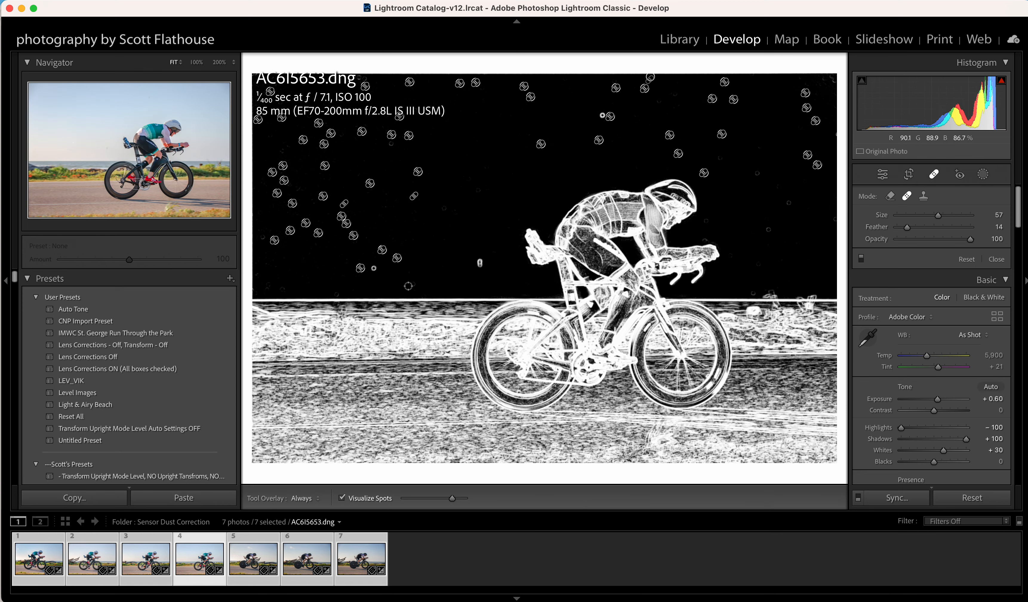
key(Right)
key(Right)
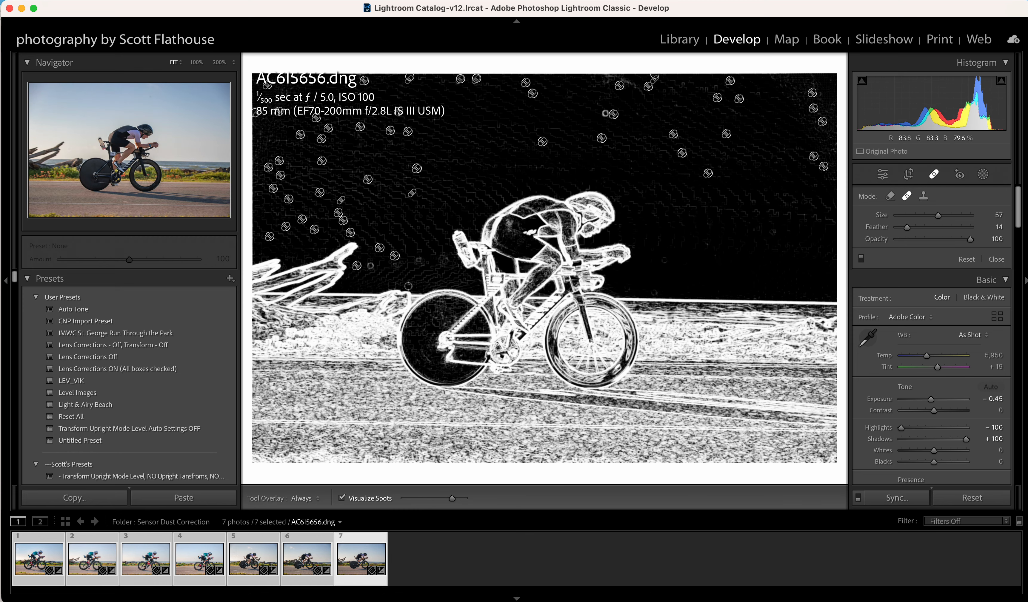
key(Left)
key(Left)
key(Left)
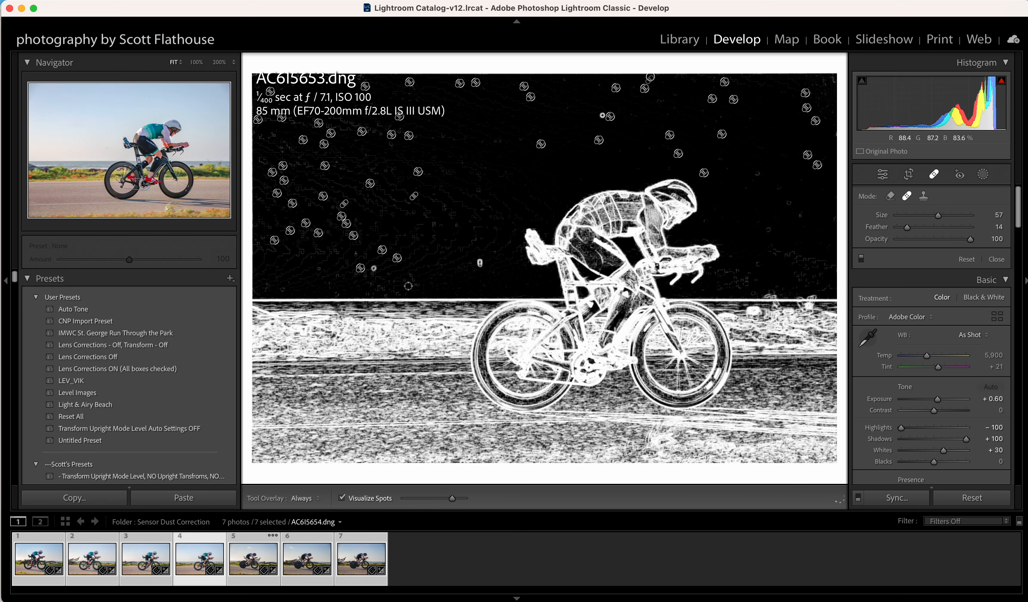
Turn off Visualize Spots, close the Heal tool and check the fourth to seventh photos for remaining dust in the sky.
click(342, 498)
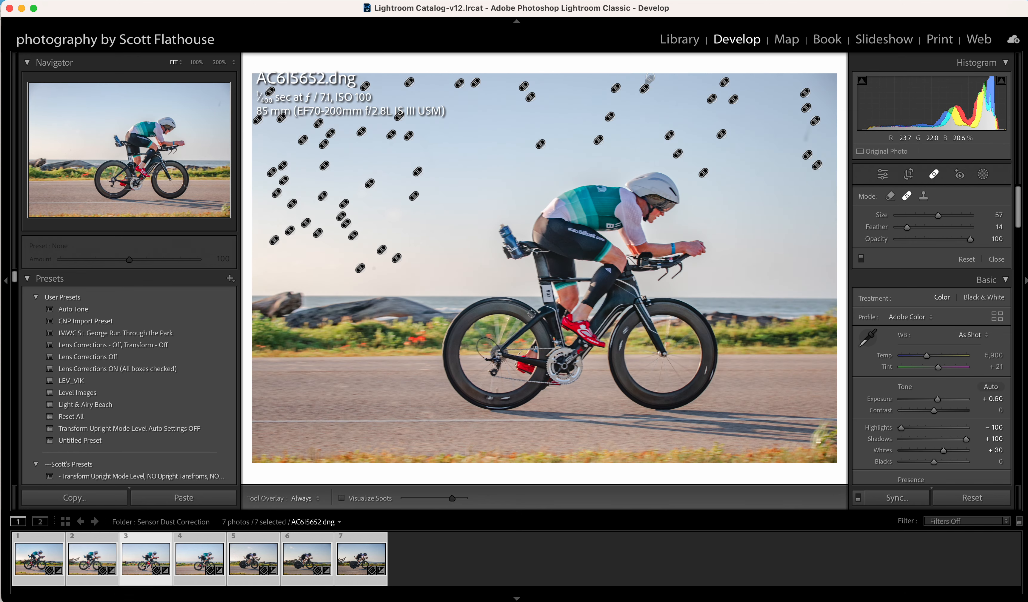
key(Right)
click(933, 175)
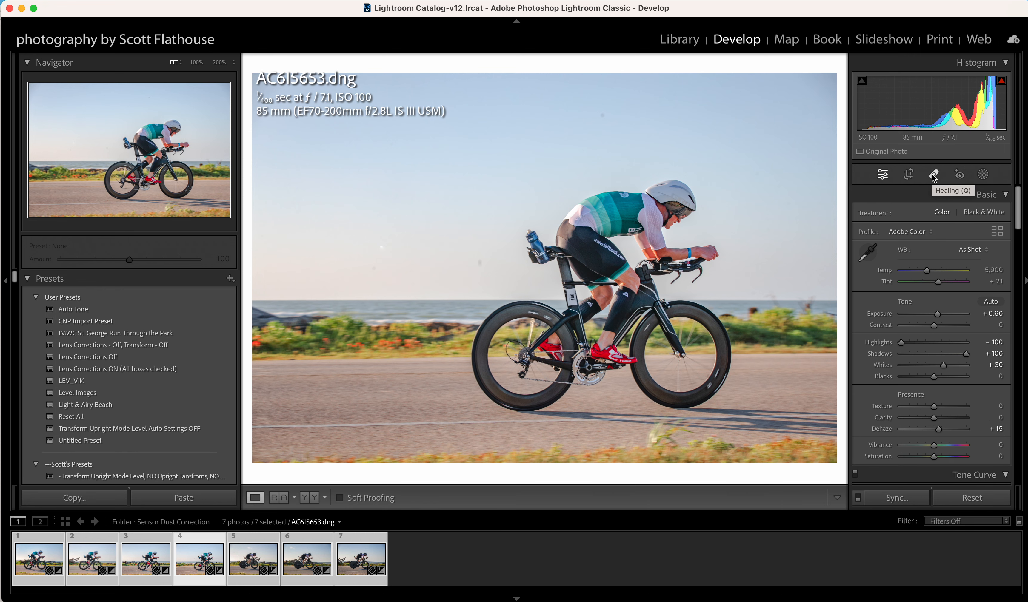
key(Right)
key(Right)
key(Right)
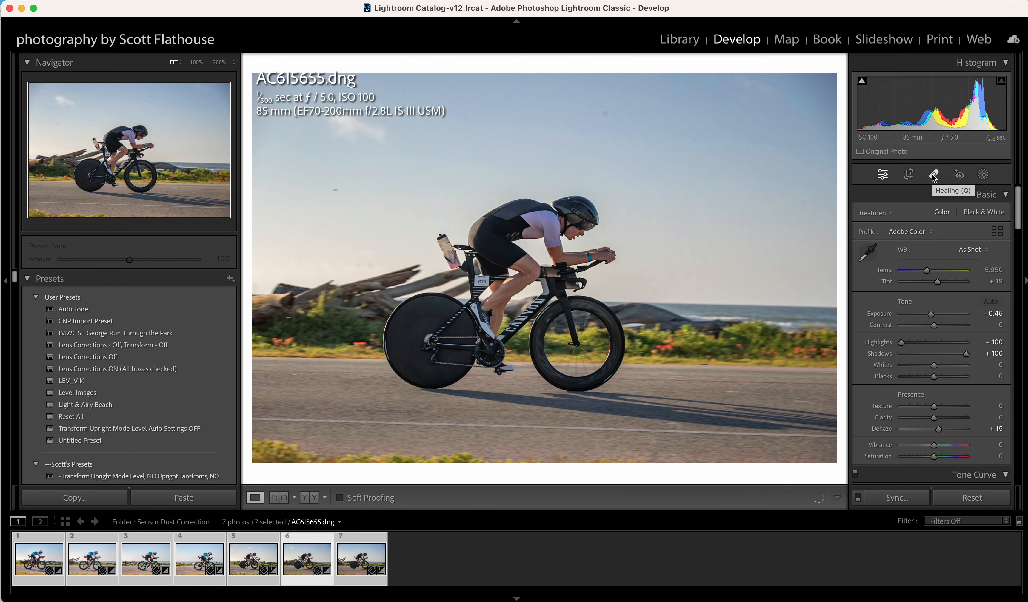
key(Right)
key(Left)
key(Left)
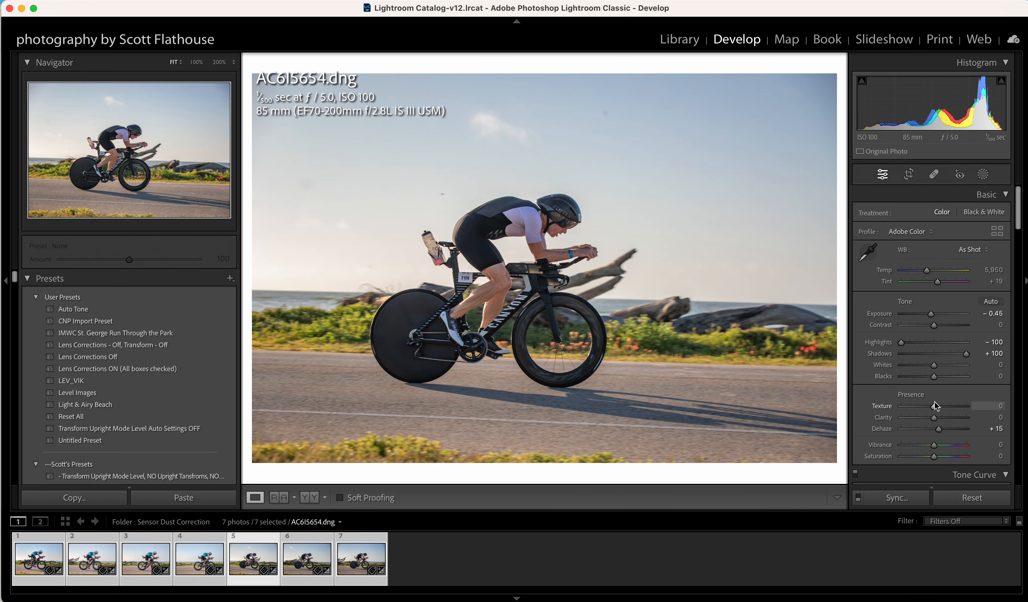
Raise Dehaze to +95 on the fifth photo and heal the remaining dust spots in the sky above and ahead of the rider.
drag(940, 433, 966, 432)
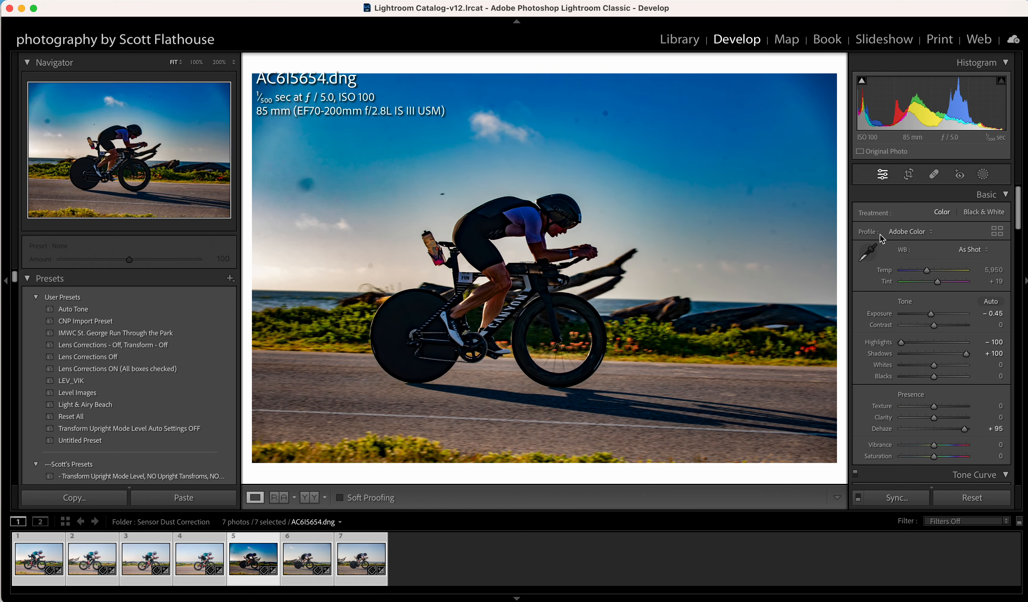
click(933, 175)
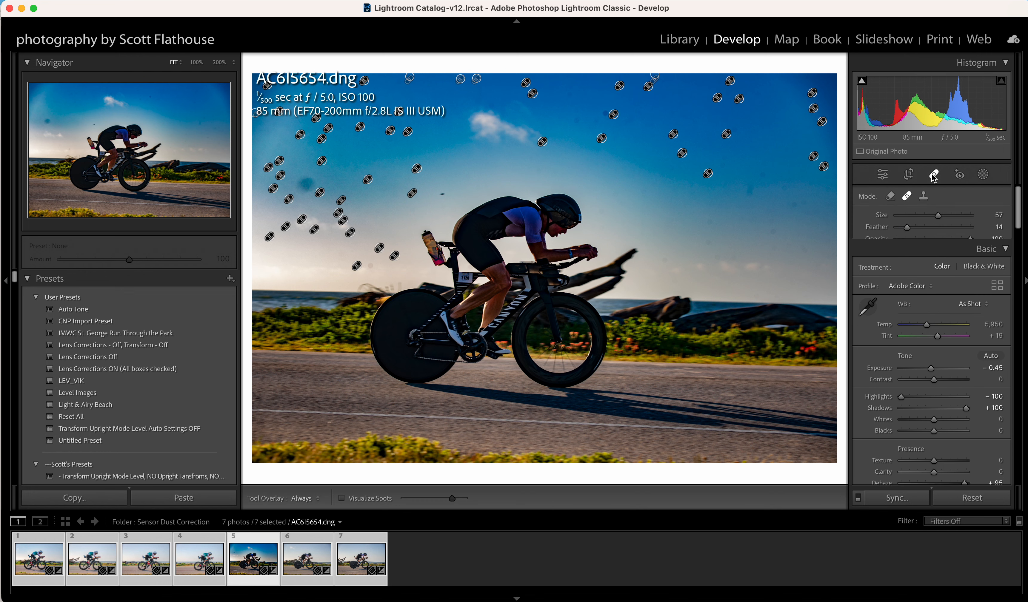
click(604, 112)
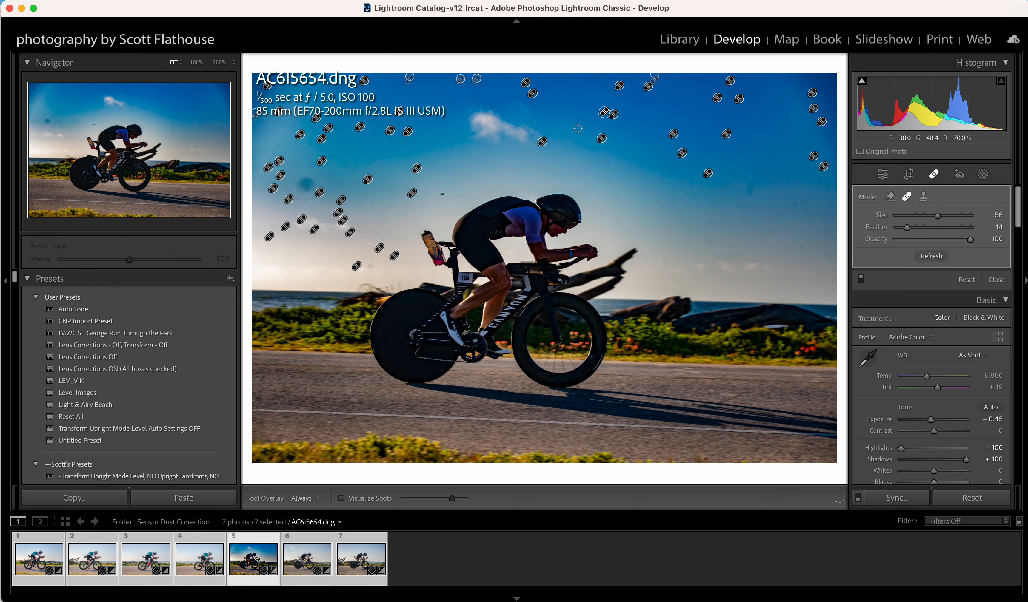
click(578, 120)
click(749, 194)
click(762, 176)
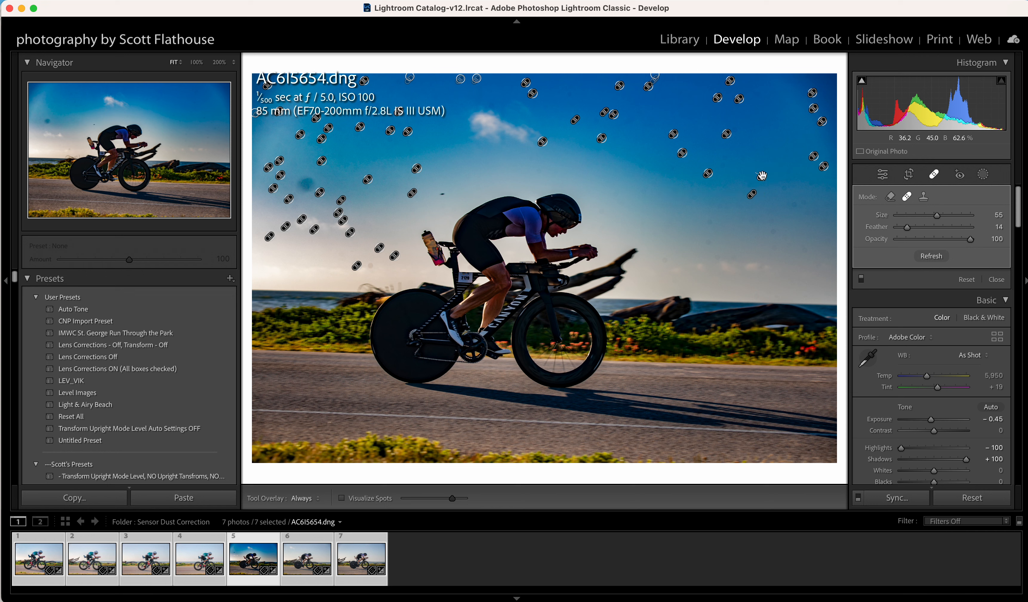
click(794, 207)
click(803, 204)
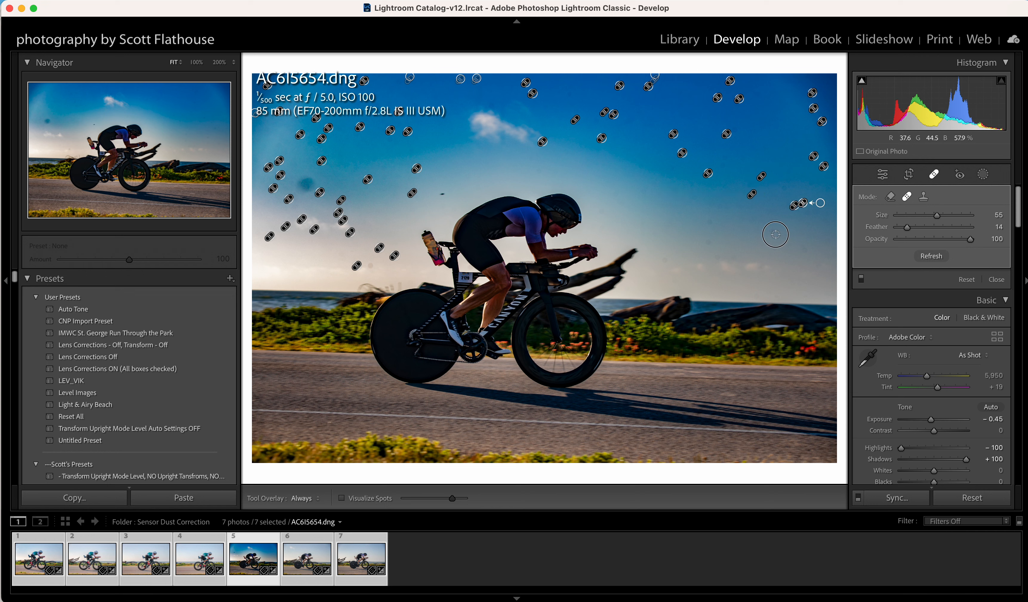
click(775, 234)
click(776, 131)
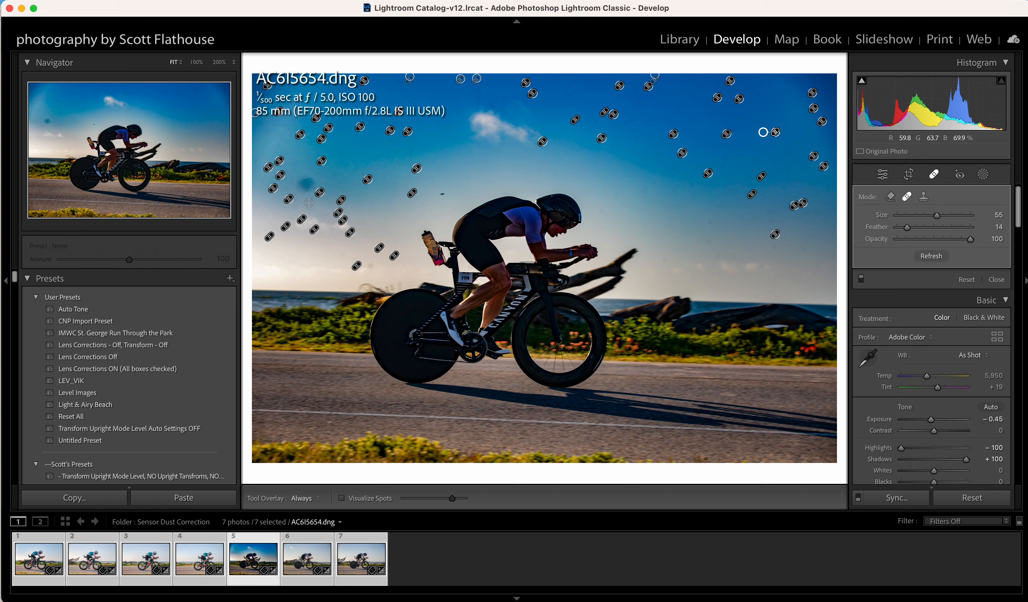
Heal the large dust spot and the small low one in the sky behind the rider, and reduce Dehaze to +22.
mouse_move(305, 193)
mouse_down()
mouse_move(311, 182)
mouse_move(302, 186)
mouse_up()
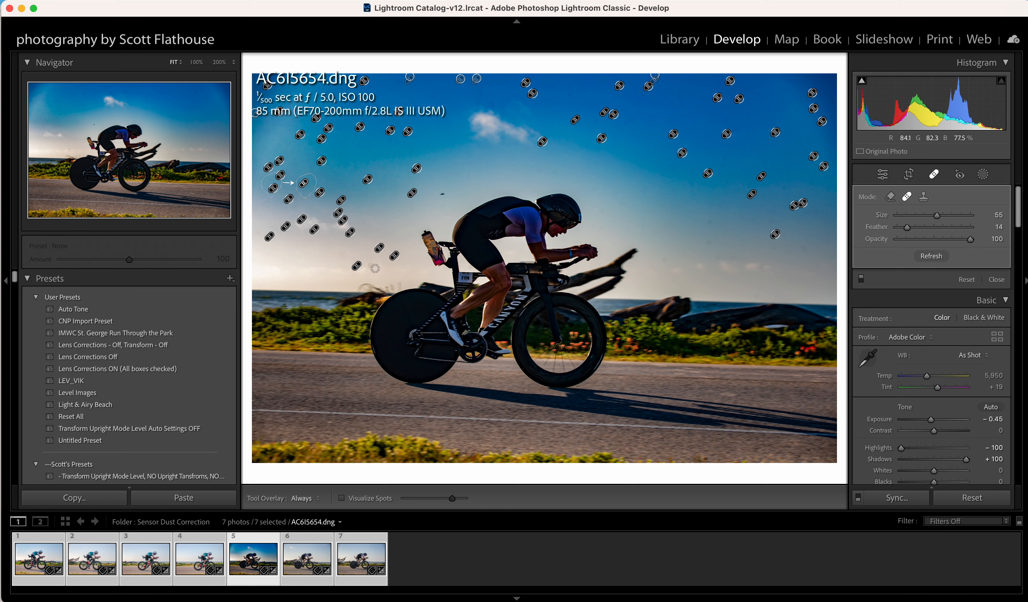
click(369, 266)
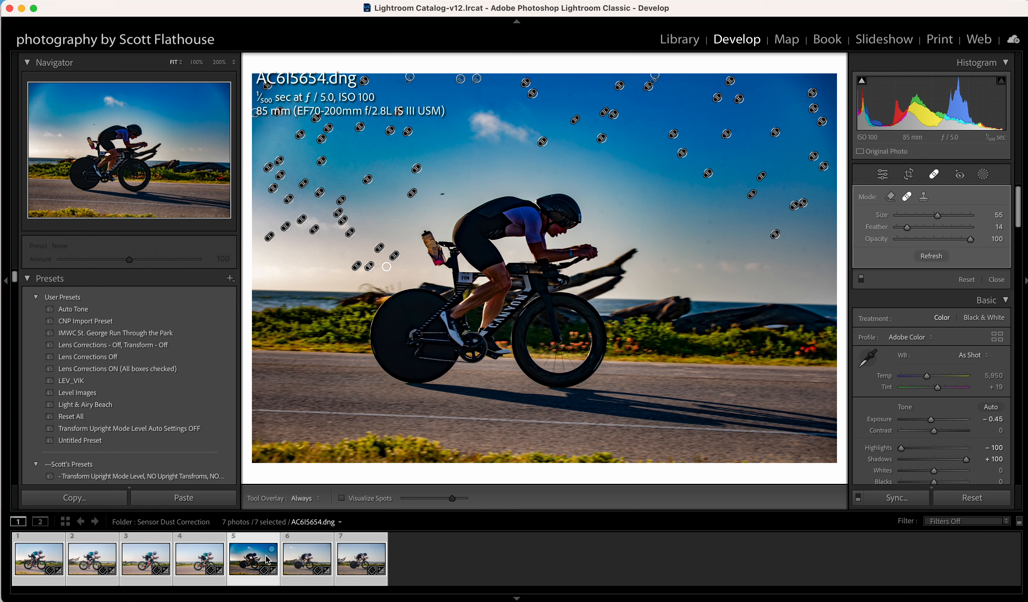
scroll(926, 446, down, 5)
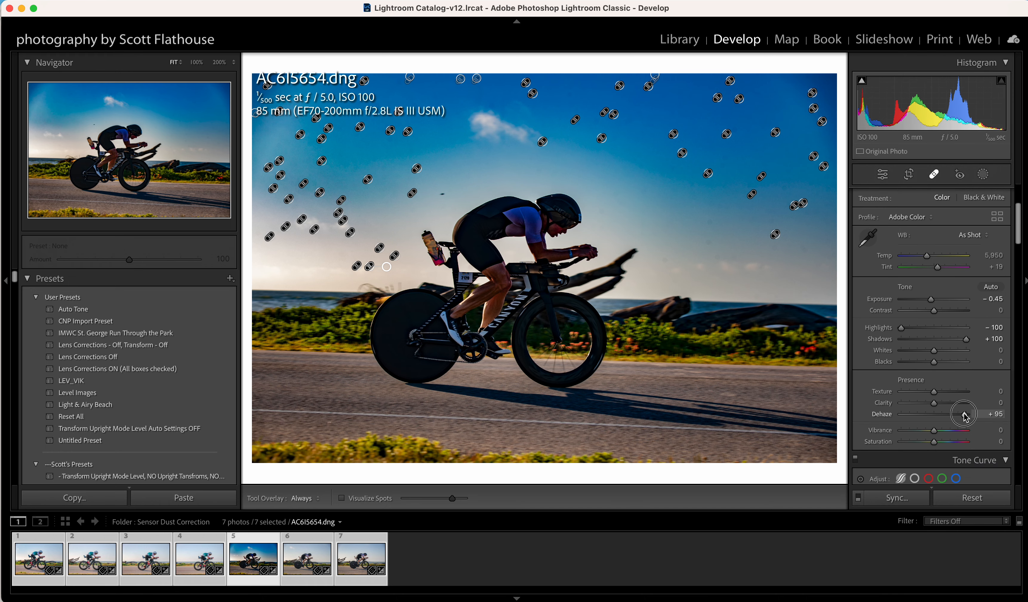
drag(965, 417, 942, 417)
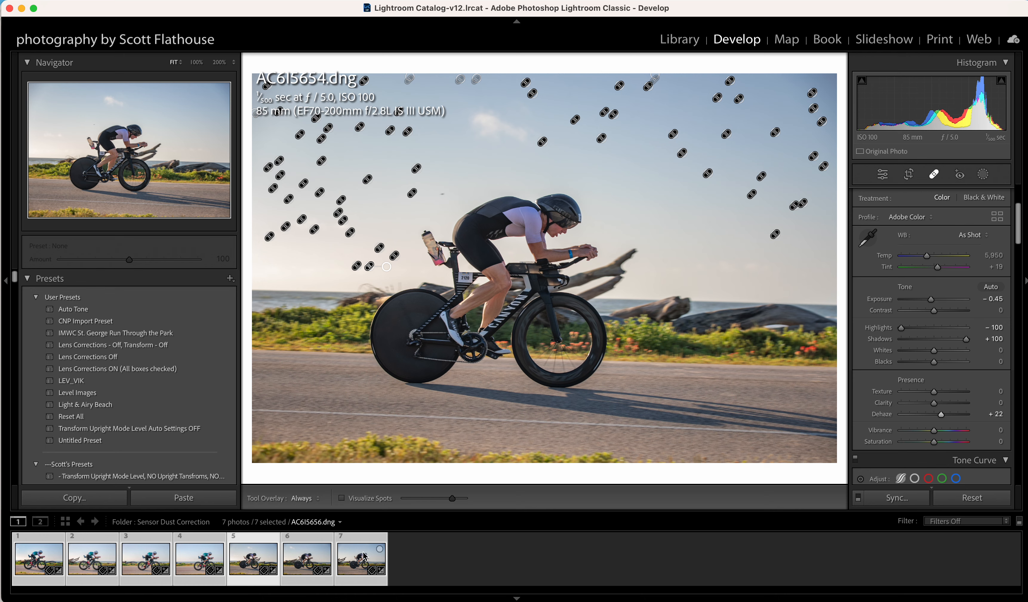
Select only the fifth to seventh photos with the fifth as the source, and synchronize only the Healing setting to them.
click(199, 558)
click(253, 556)
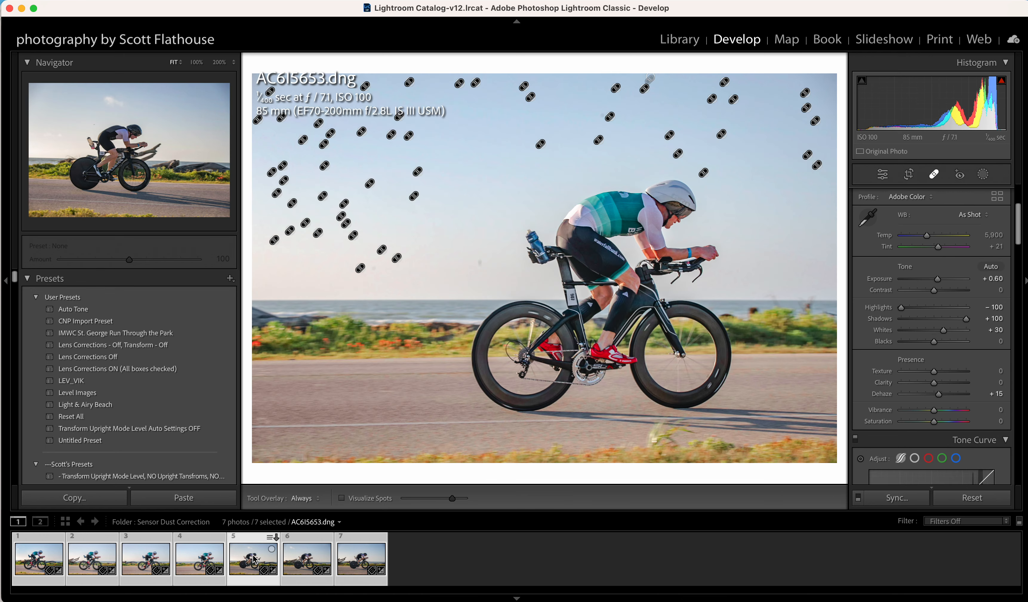
key(super+d)
click(253, 556)
shift+click(362, 557)
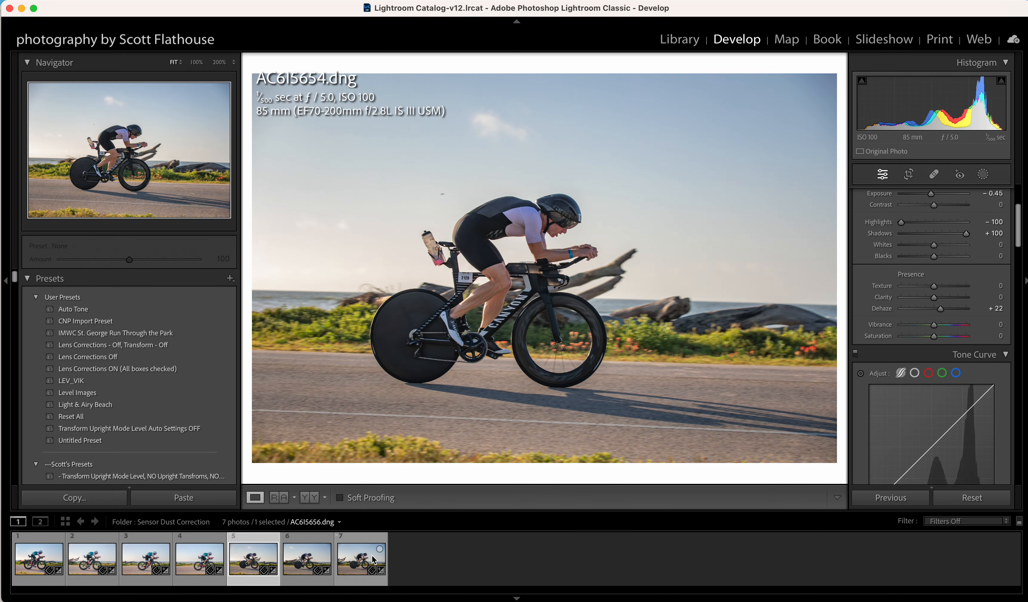
click(260, 561)
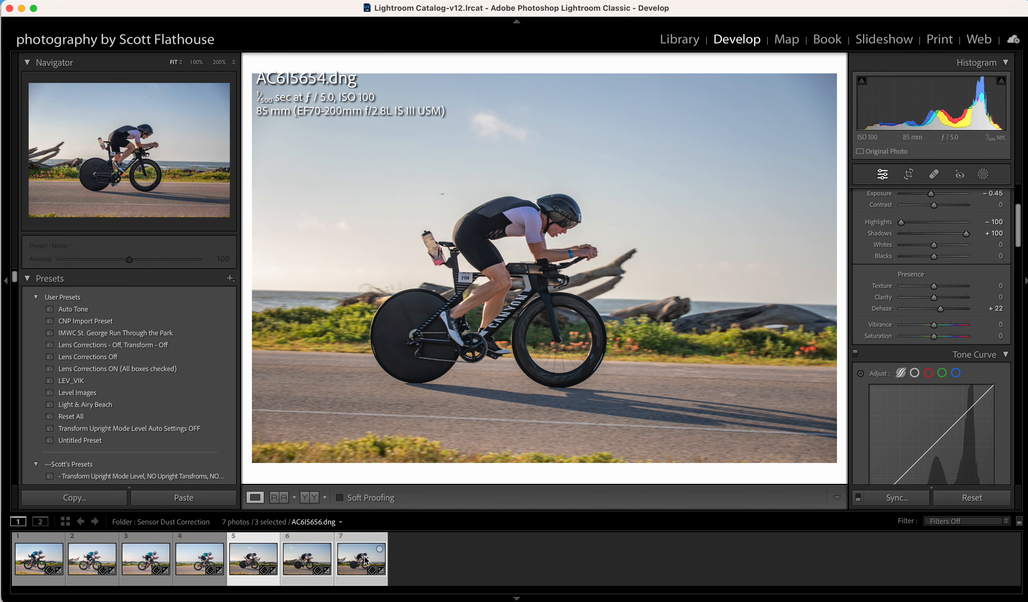
click(896, 499)
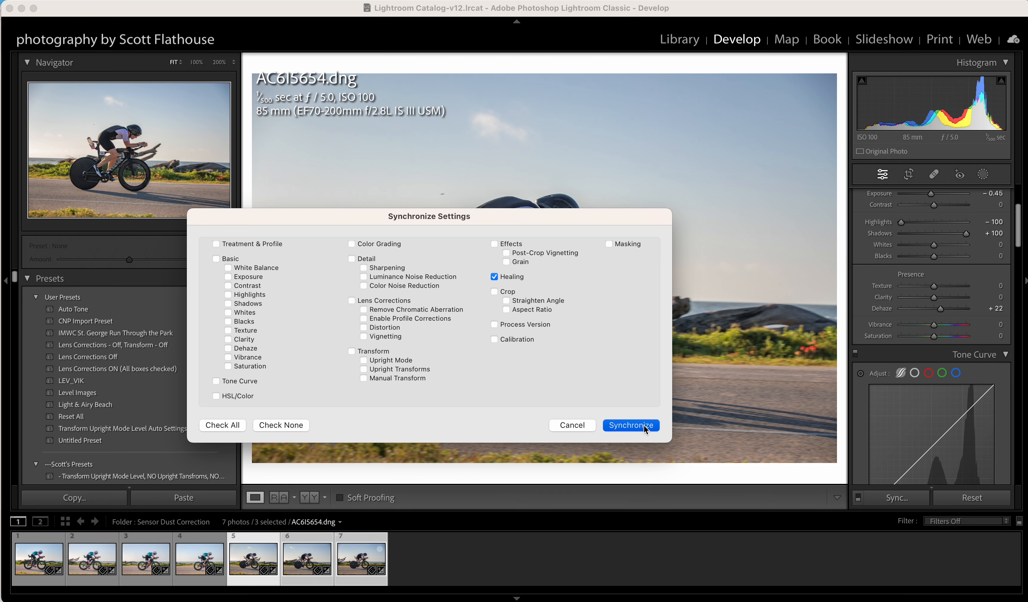
click(631, 426)
Set Dehaze to +25 on the sixth photo and to +19 on the seventh photo.
click(306, 560)
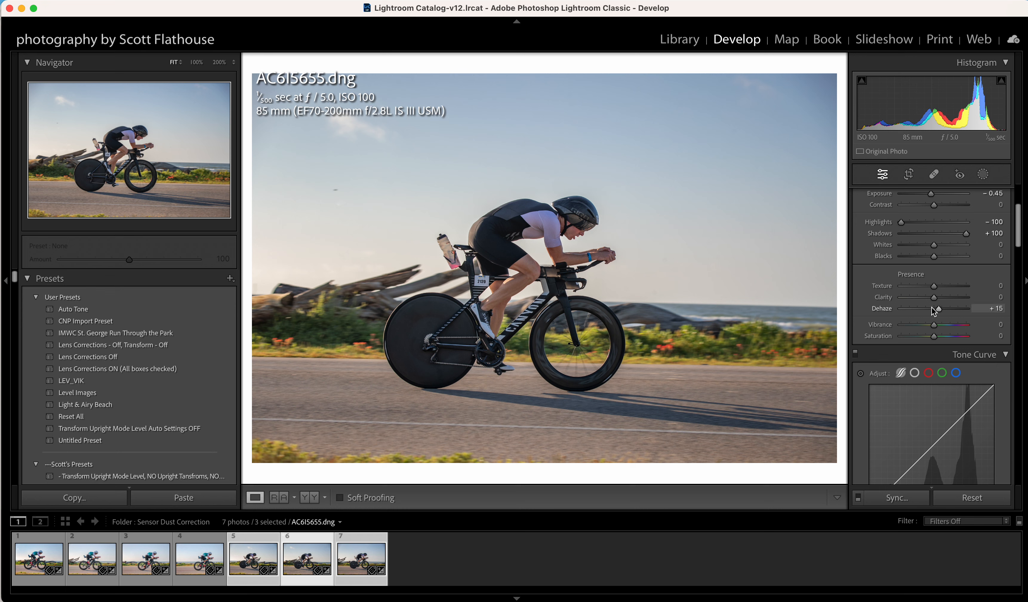
mouse_move(939, 313)
mouse_down()
mouse_move(959, 310)
mouse_move(942, 311)
mouse_up()
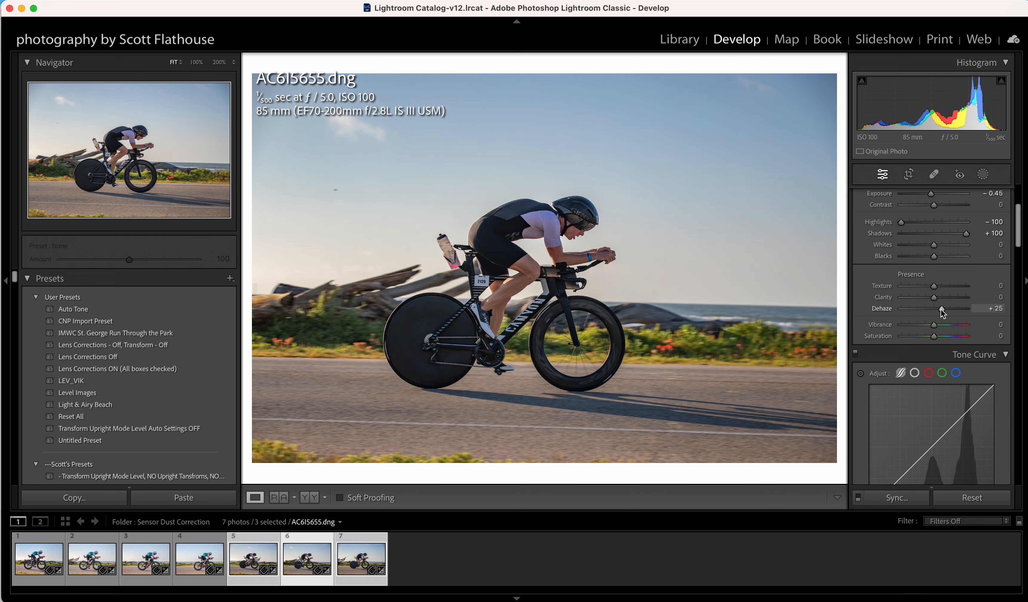
click(360, 563)
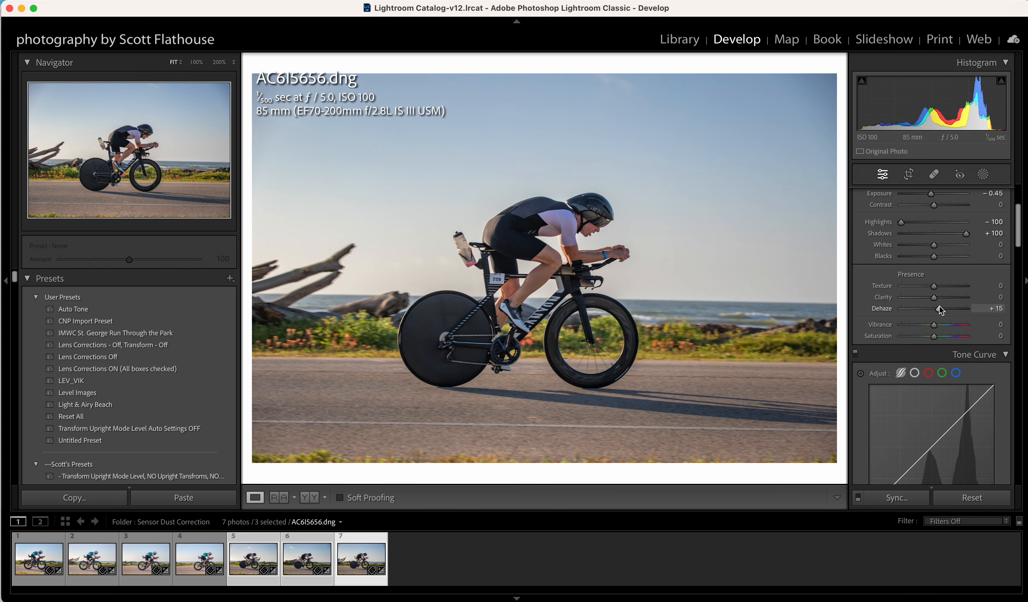
mouse_move(941, 310)
mouse_down()
mouse_move(958, 312)
mouse_move(942, 309)
mouse_up()
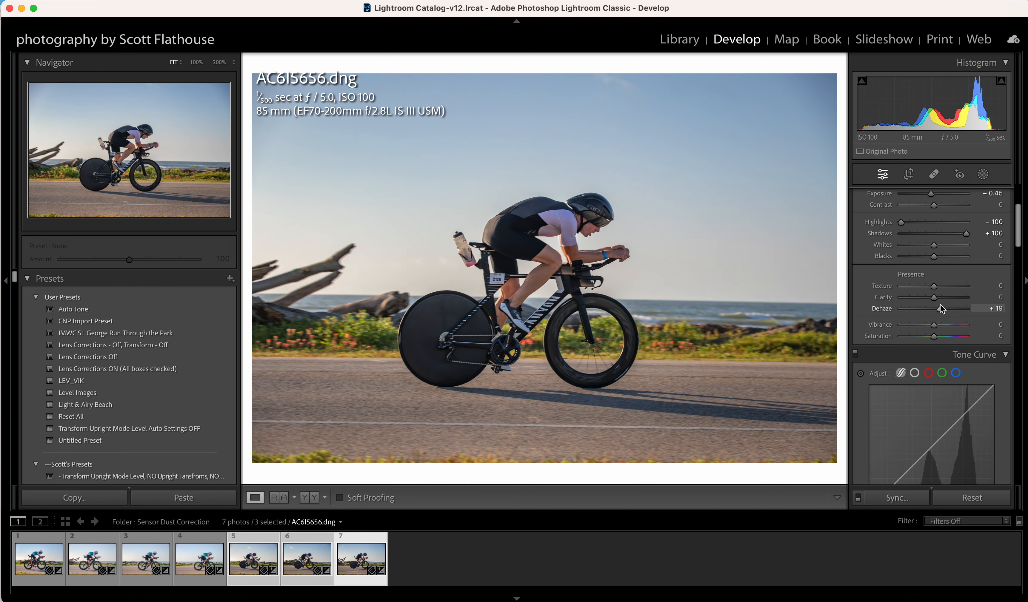